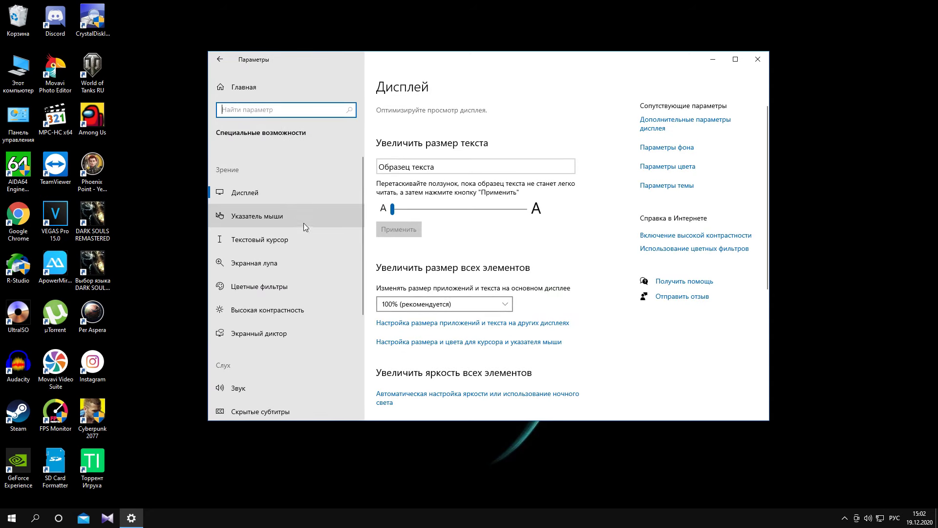
- Try the black, inverted and custom yellow pointer colours on the mouse pointer accessibility page (Указатель мыши)
{"action": "left_click", "coordinate": [286, 216]}
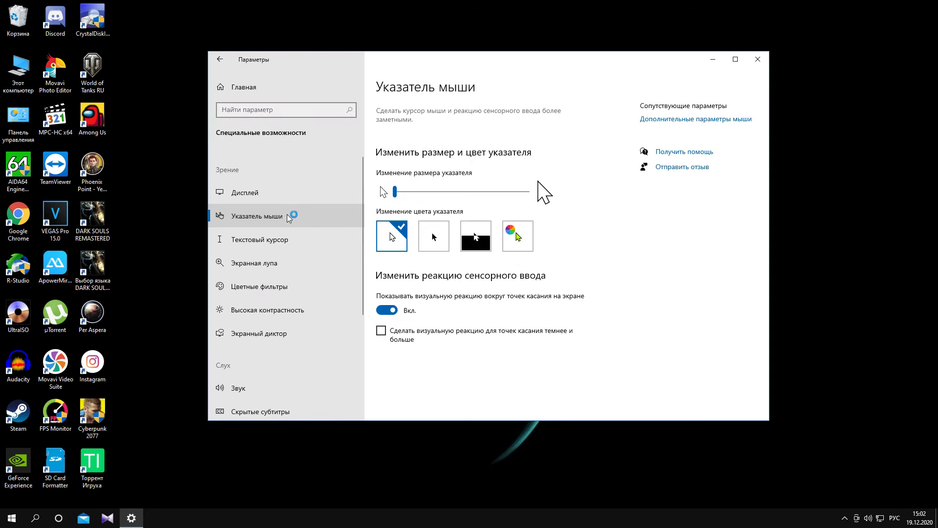
{"action": "mouse_move", "coordinate": [398, 194]}
{"action": "left_mouse_down"}
{"action": "mouse_move", "coordinate": [490, 192]}
{"action": "mouse_move", "coordinate": [396, 195]}
{"action": "left_mouse_up"}
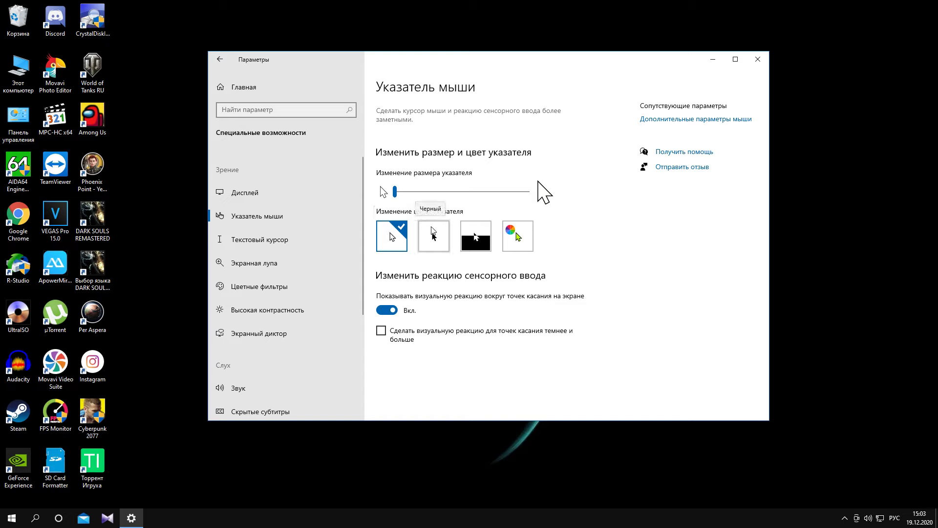
{"action": "left_click", "coordinate": [430, 237]}
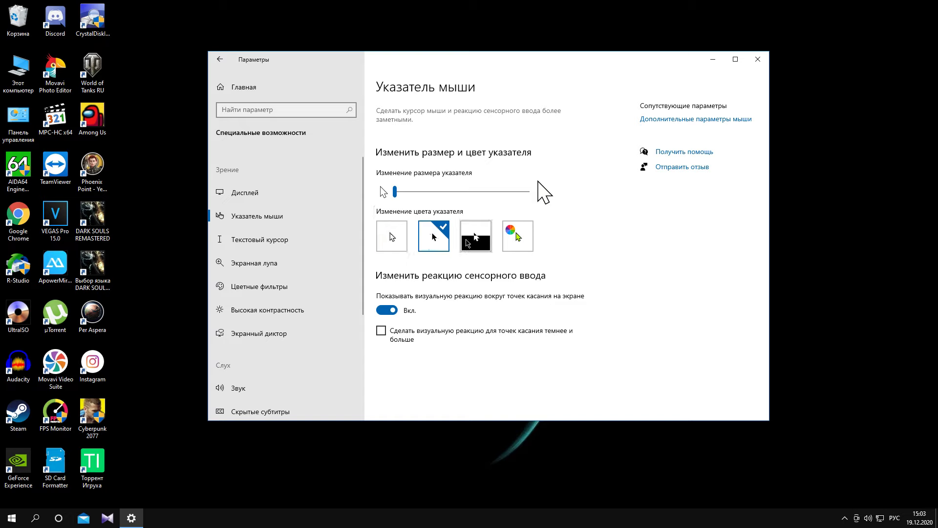
{"action": "left_click", "coordinate": [476, 229]}
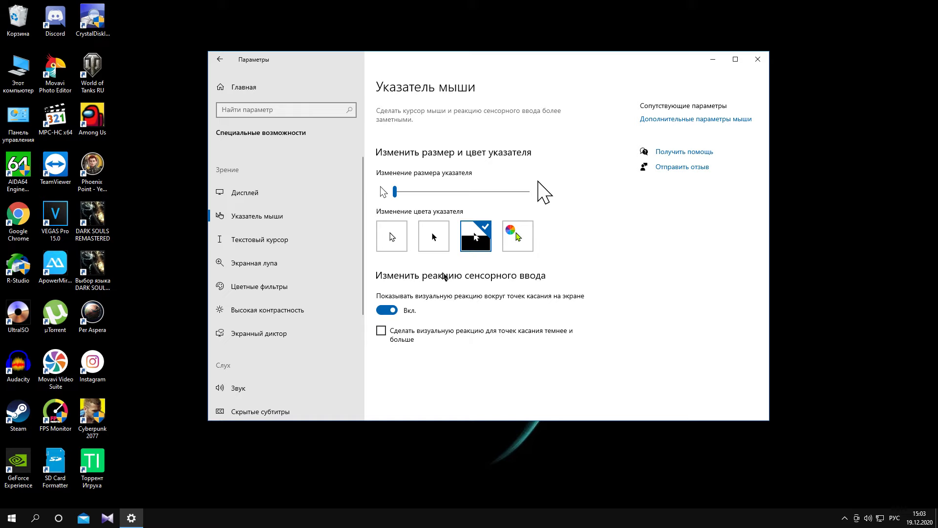
{"action": "left_click", "coordinate": [518, 232]}
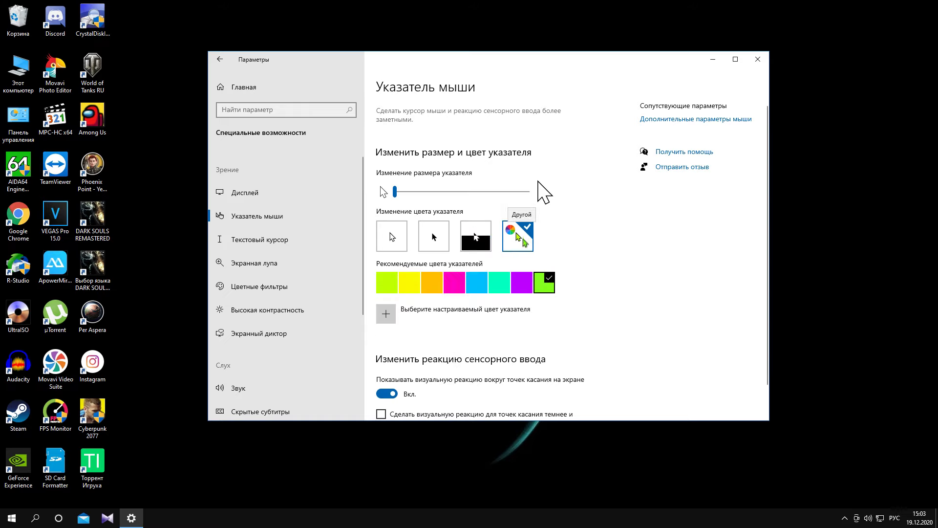
{"action": "left_click", "coordinate": [409, 282]}
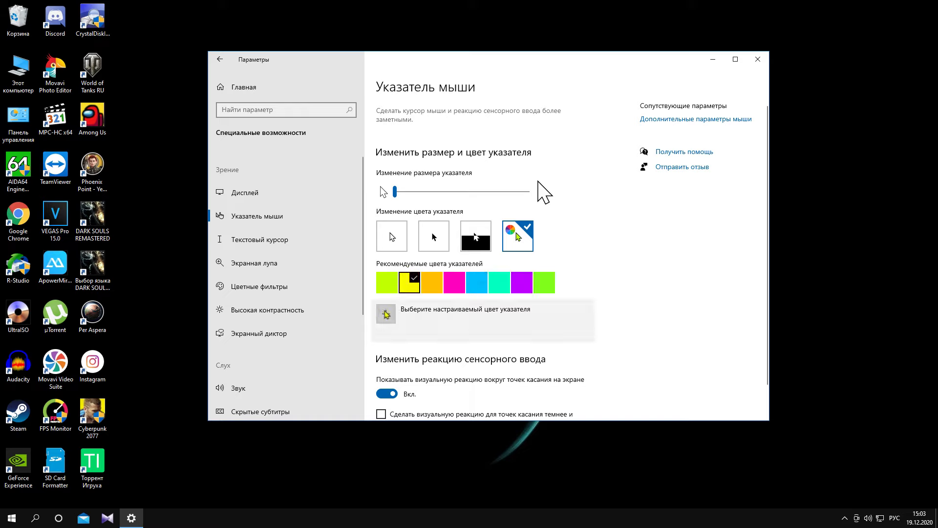
- Apply a custom blue pointer colour, switch back to the white pointer and close the settings
{"action": "left_click", "coordinate": [386, 314]}
{"action": "left_click", "coordinate": [428, 183]}
{"action": "mouse_move", "coordinate": [428, 182]}
{"action": "left_mouse_down"}
{"action": "mouse_move", "coordinate": [520, 210]}
{"action": "mouse_move", "coordinate": [448, 208]}
{"action": "mouse_move", "coordinate": [464, 201]}
{"action": "mouse_move", "coordinate": [493, 154]}
{"action": "left_mouse_up"}
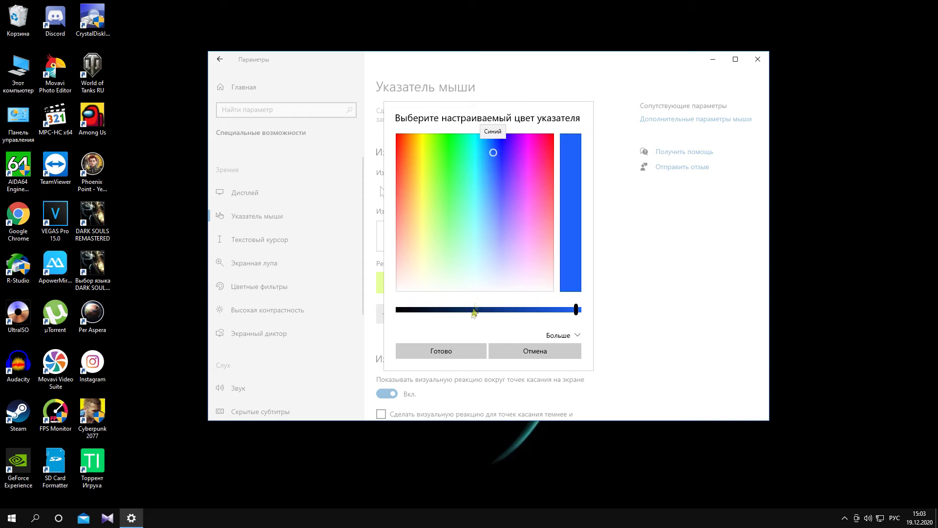
{"action": "left_click", "coordinate": [469, 351]}
{"action": "left_click", "coordinate": [405, 226]}
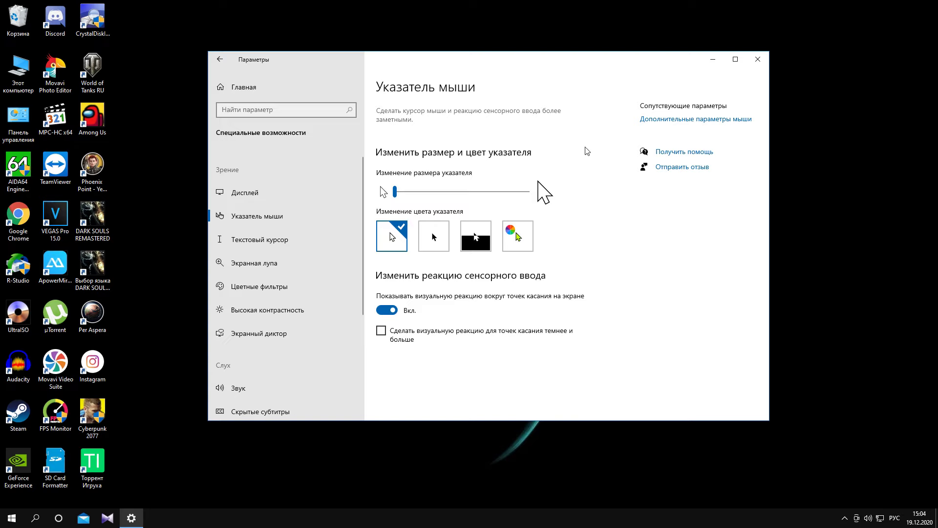
{"action": "left_click", "coordinate": [758, 60]}
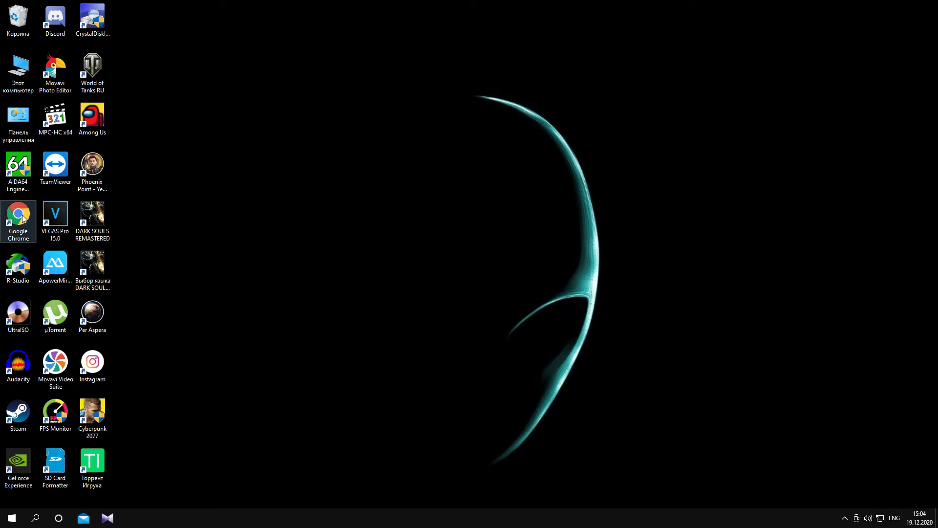
- Open Google Chrome and go to rw-designer.com
{"action": "double_click", "coordinate": [18, 215]}
{"action": "left_click", "coordinate": [477, 202]}
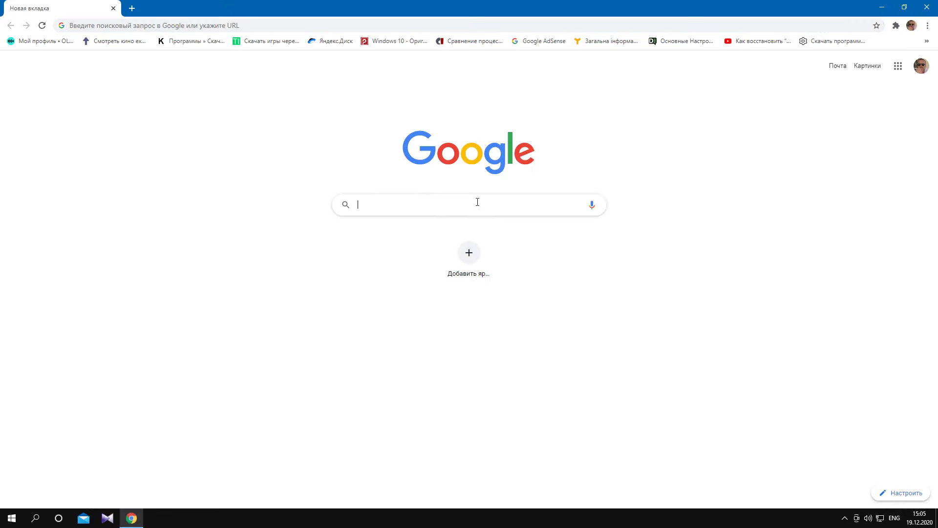
{"action": "type", "text": "rw-de"}
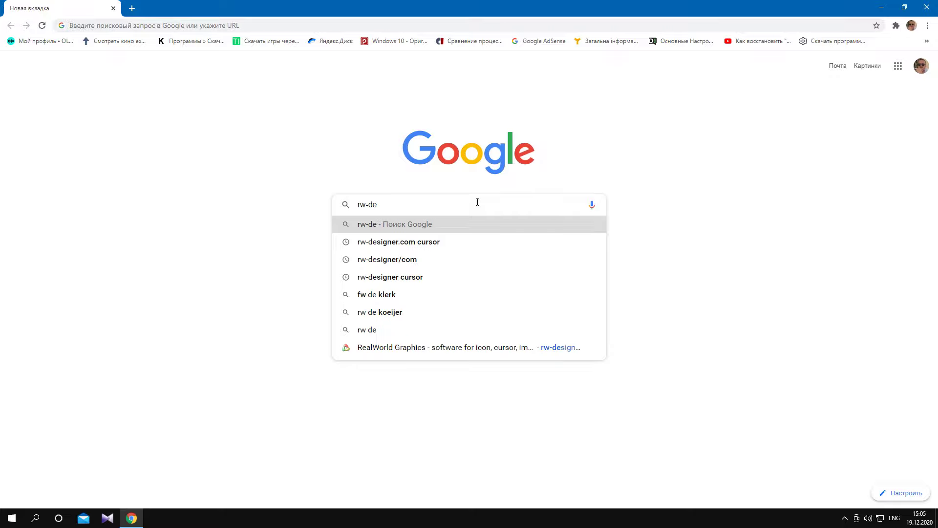
{"action": "type", "text": "signer.com"}
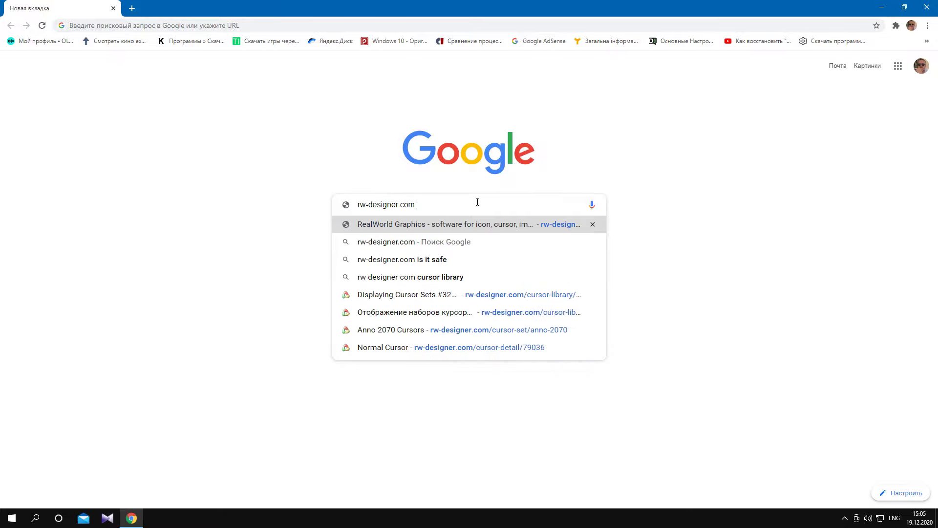
{"action": "key", "text": "Return"}
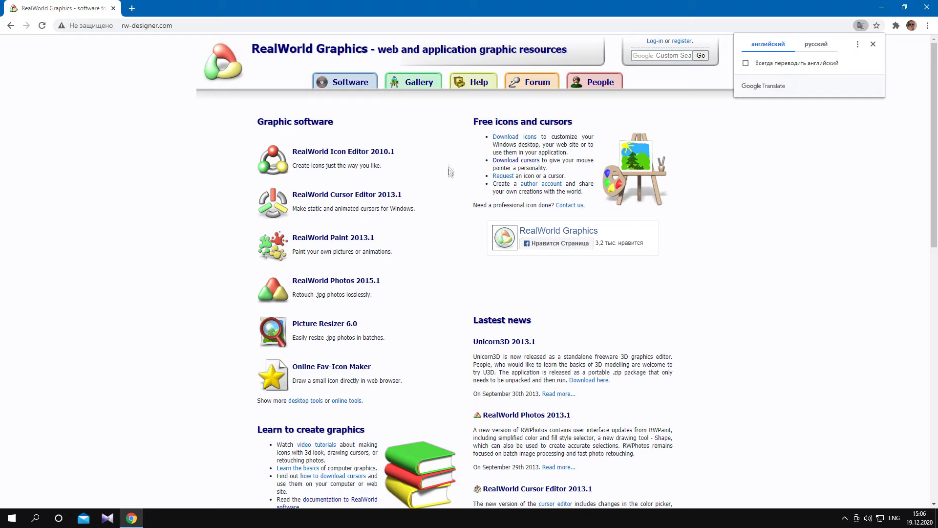
- Open the Highly Visible Big Black & Blue (Cyan) set from page 94 of the site's cursor library
{"action": "left_click", "coordinate": [432, 82]}
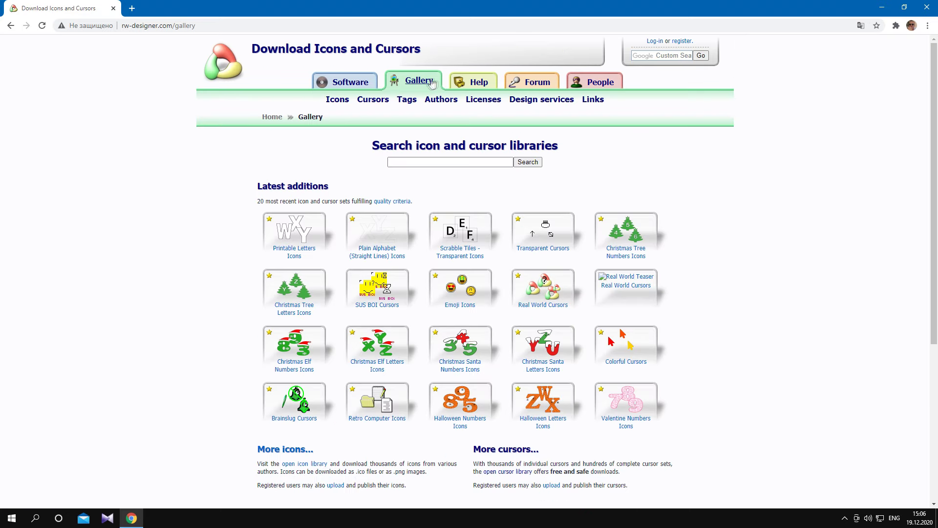
{"action": "left_click", "coordinate": [381, 106]}
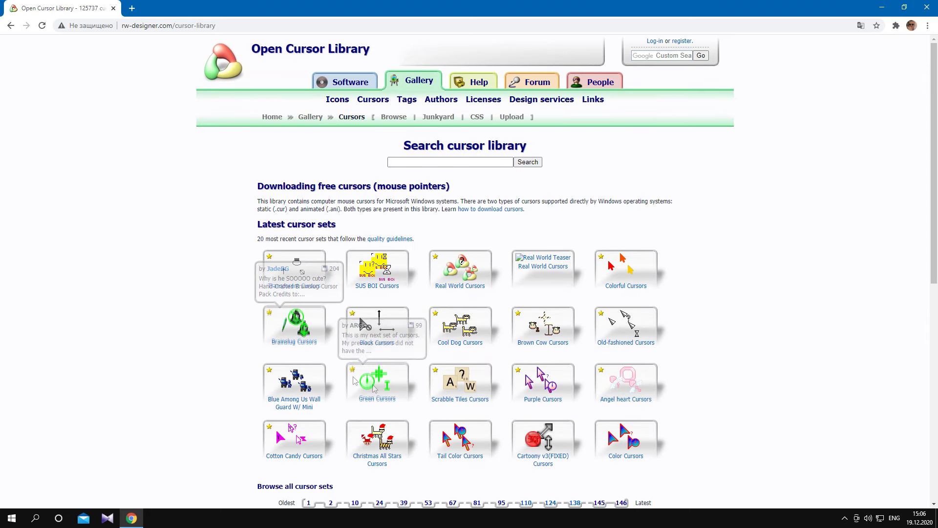
{"action": "key", "text": "alt+Right"}
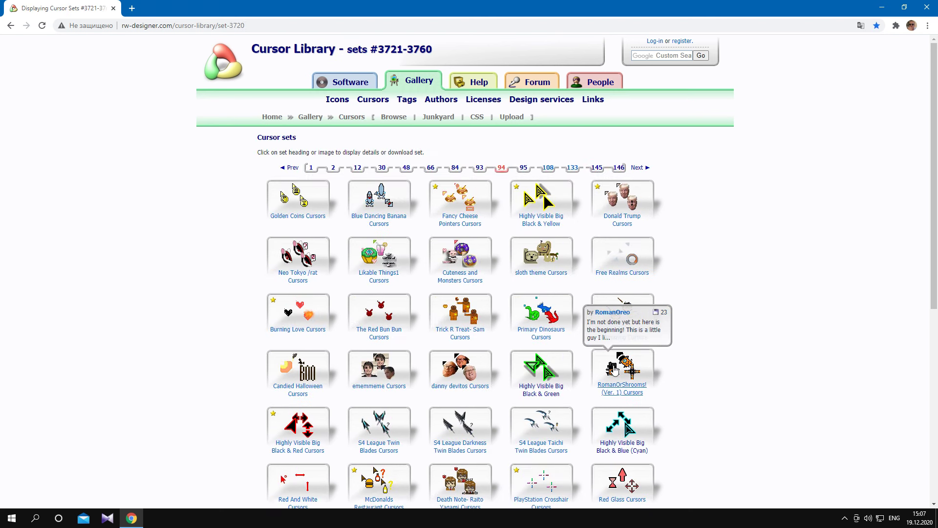
{"action": "left_click", "coordinate": [630, 430]}
- Download the complete Highly Visible Big Black & Blue (Cyan) cursor set and close the browser
{"action": "scroll", "coordinate": [572, 395], "scroll_direction": "down", "scroll_amount": 1}
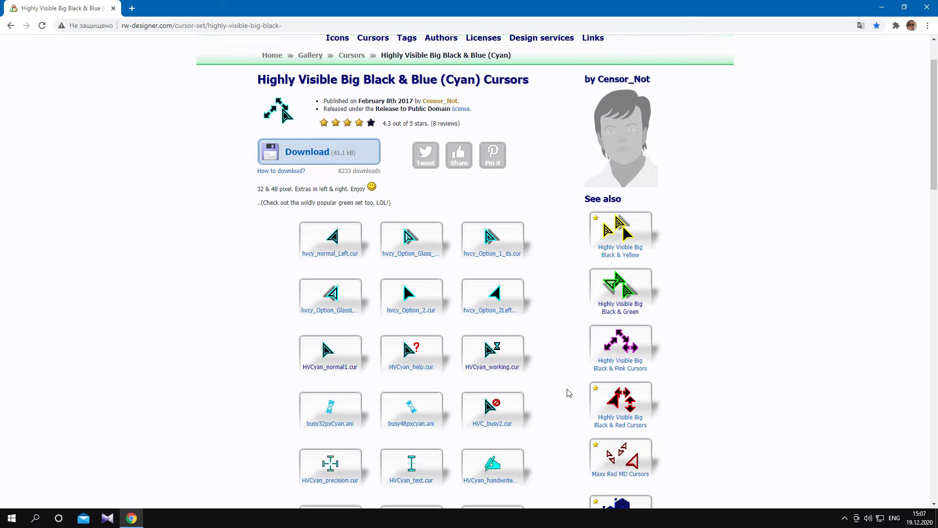
{"action": "scroll", "coordinate": [569, 393], "scroll_direction": "down", "scroll_amount": 2}
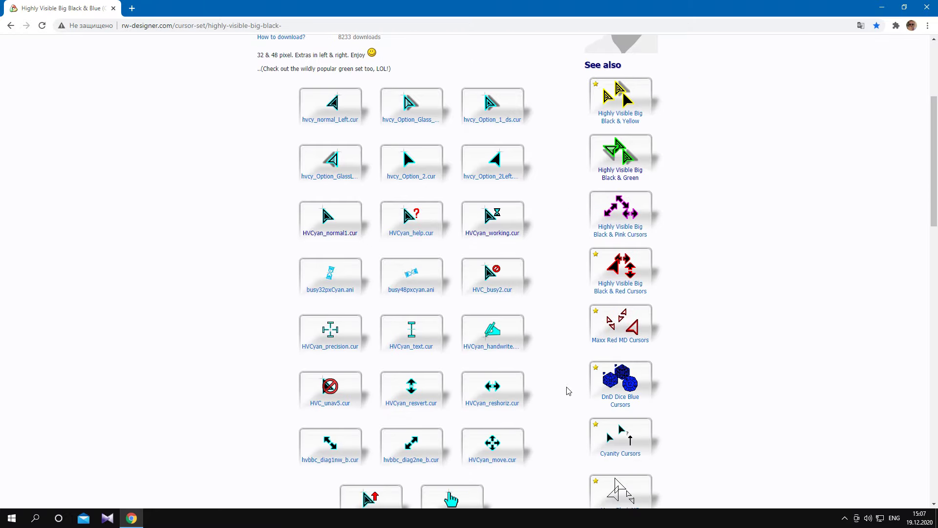
{"action": "scroll", "coordinate": [566, 390], "scroll_direction": "down", "scroll_amount": 1}
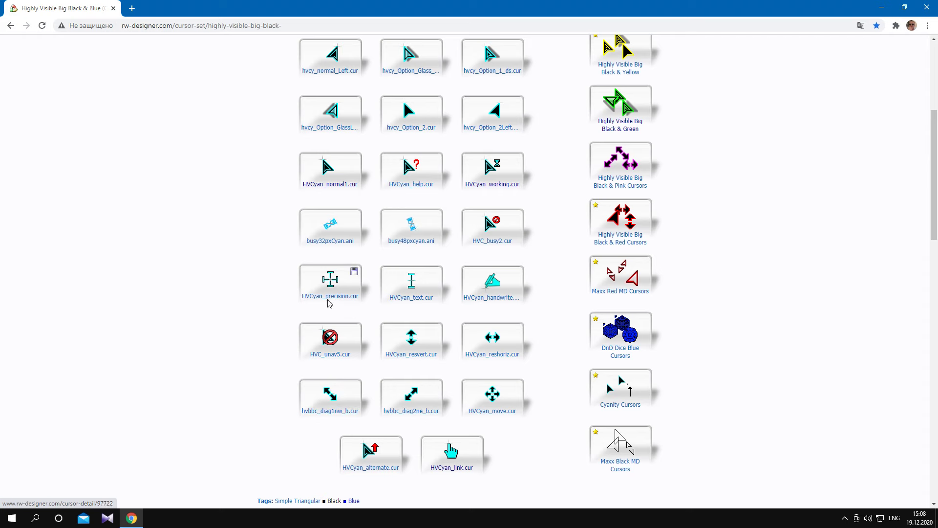
{"action": "scroll", "coordinate": [247, 108], "scroll_direction": "up", "scroll_amount": 3}
{"action": "scroll", "coordinate": [243, 122], "scroll_direction": "up", "scroll_amount": 3}
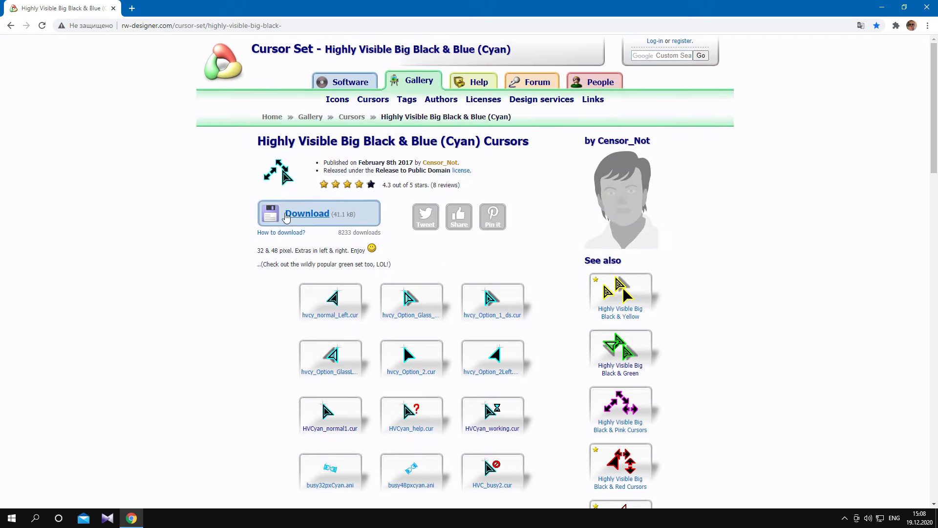
{"action": "left_click", "coordinate": [324, 221]}
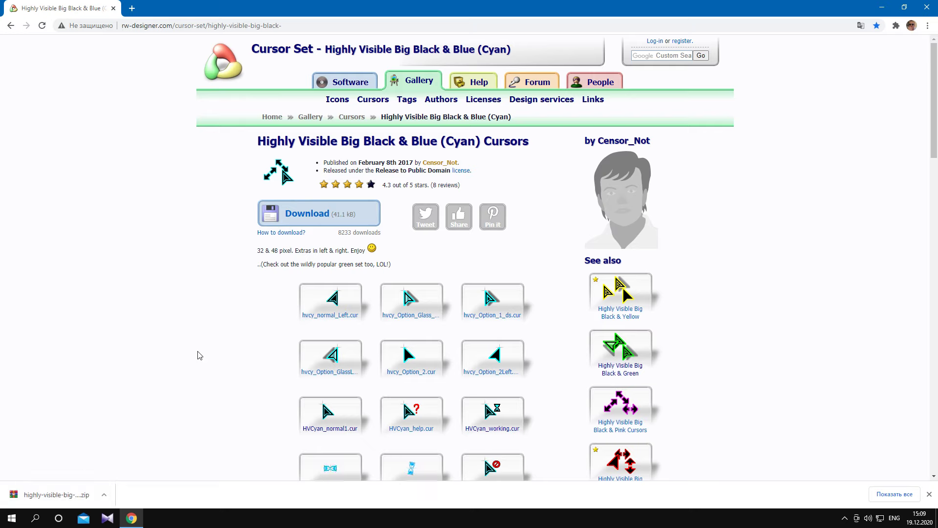
{"action": "left_click", "coordinate": [923, 14]}
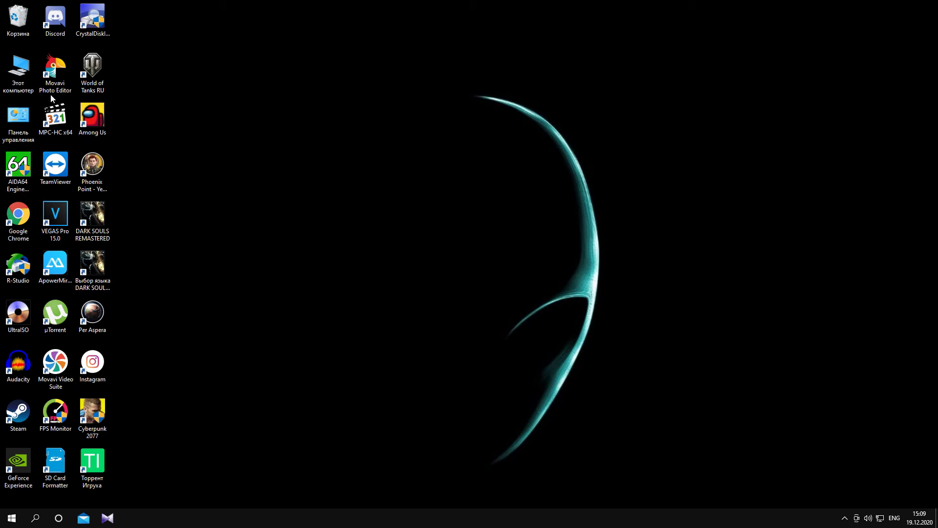
- Create a folder in Downloads (Загрузки) with the default name Новая папка
{"action": "double_click", "coordinate": [22, 70]}
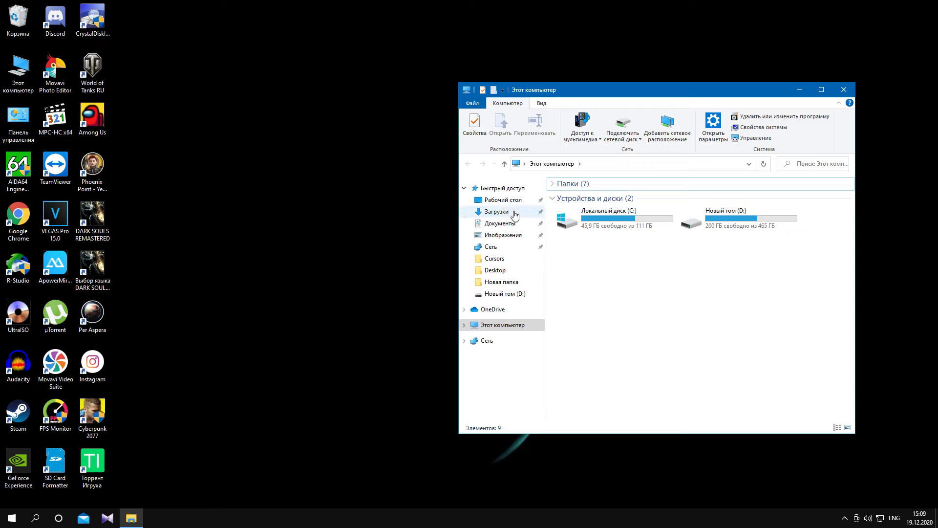
{"action": "left_click", "coordinate": [496, 212]}
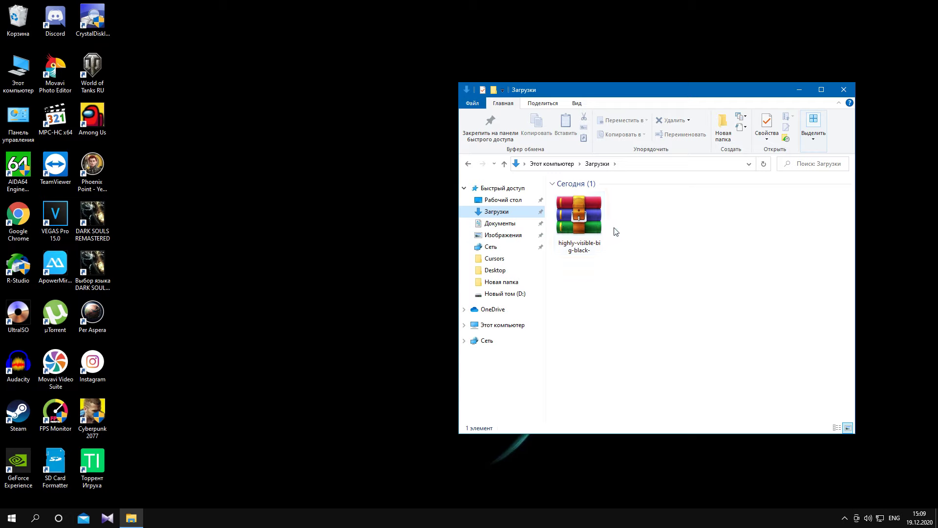
{"action": "right_click", "coordinate": [644, 229]}
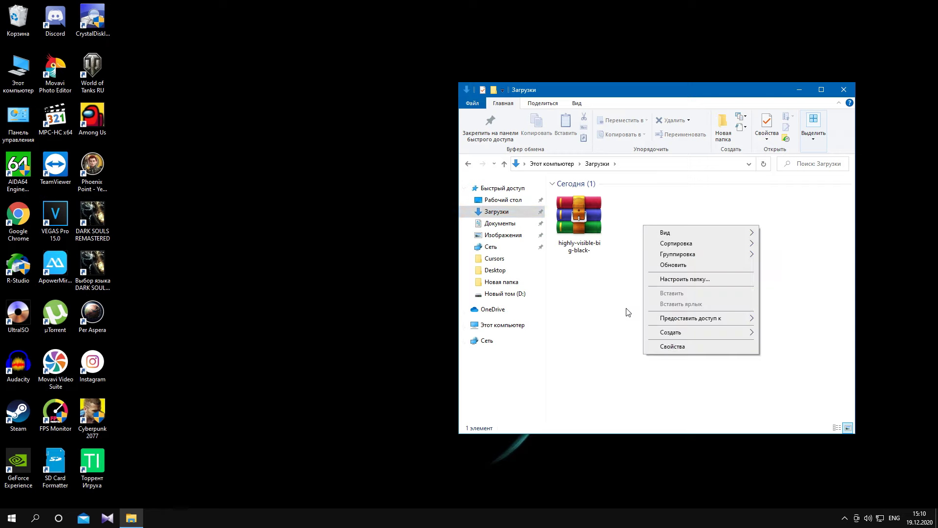
{"action": "mouse_move", "coordinate": [703, 338]}
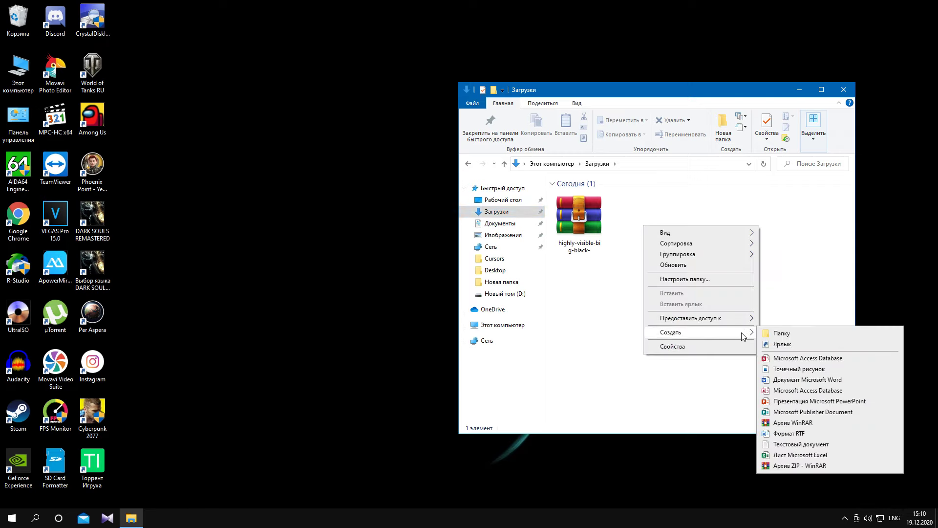
{"action": "left_click", "coordinate": [798, 338]}
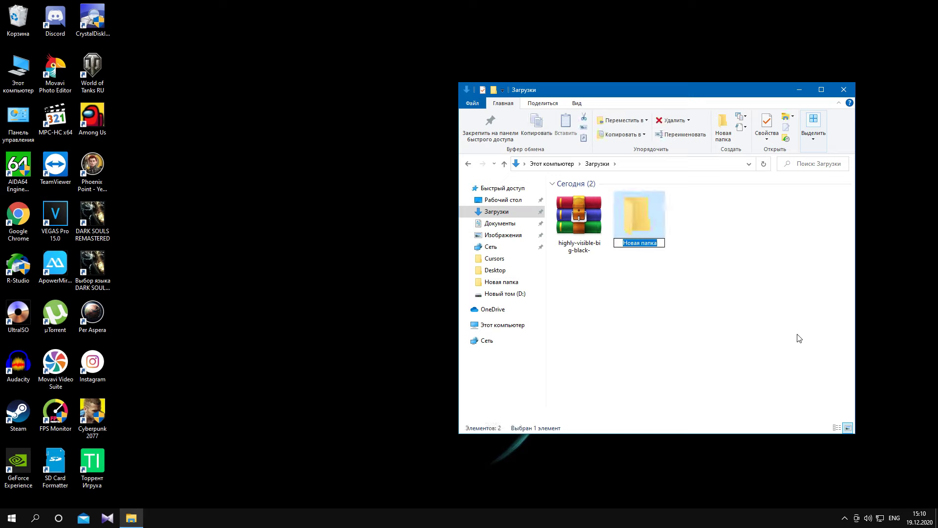
{"action": "key", "text": "Return"}
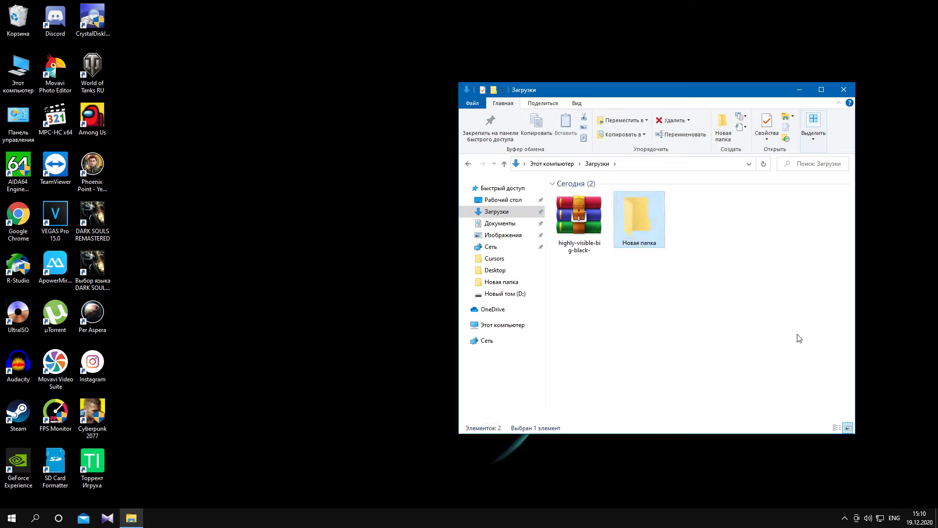
- Extract all files of the highly-visible-big-black- archive into Новая папка, open that folder and close the archive
{"action": "double_click", "coordinate": [580, 223]}
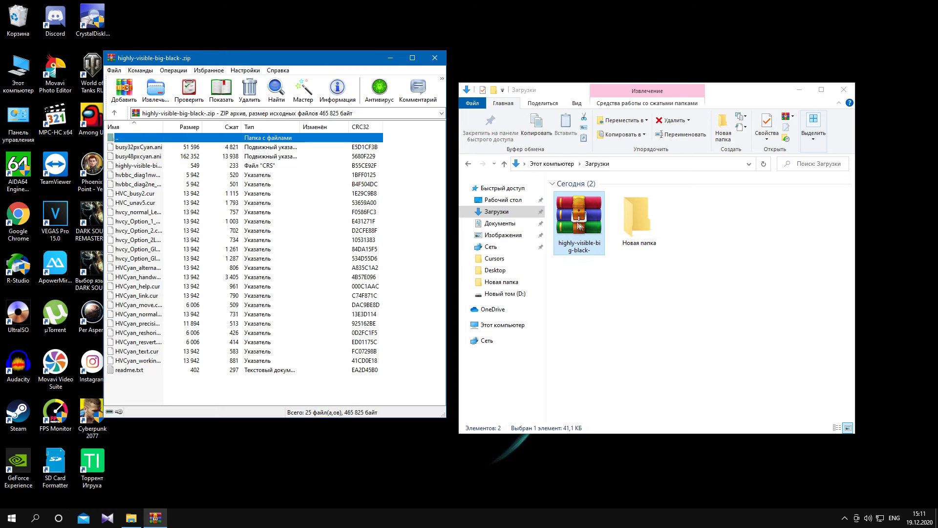
{"action": "left_click_drag", "start_coordinate": [389, 148], "coordinate": [183, 374]}
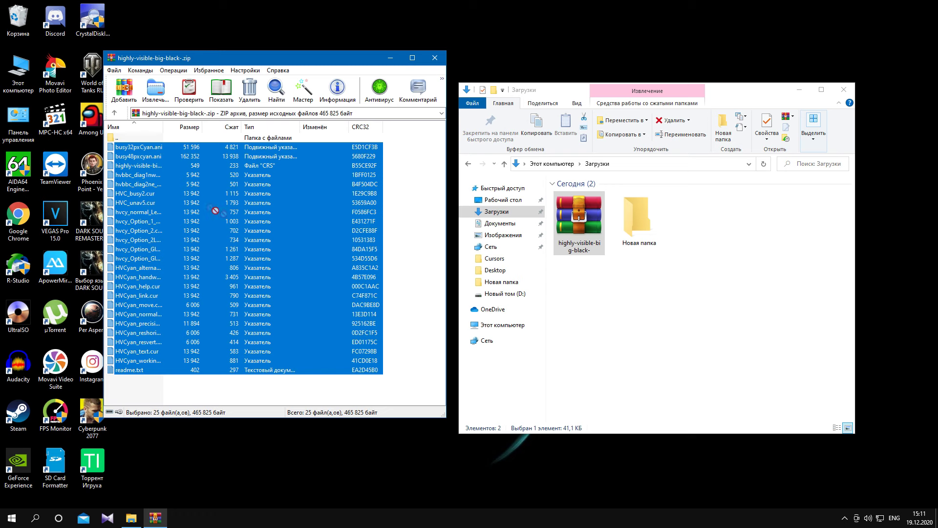
{"action": "left_click_drag", "start_coordinate": [215, 211], "coordinate": [646, 213]}
{"action": "double_click", "coordinate": [646, 213]}
{"action": "scroll", "coordinate": [644, 225], "scroll_direction": "down", "scroll_amount": 1}
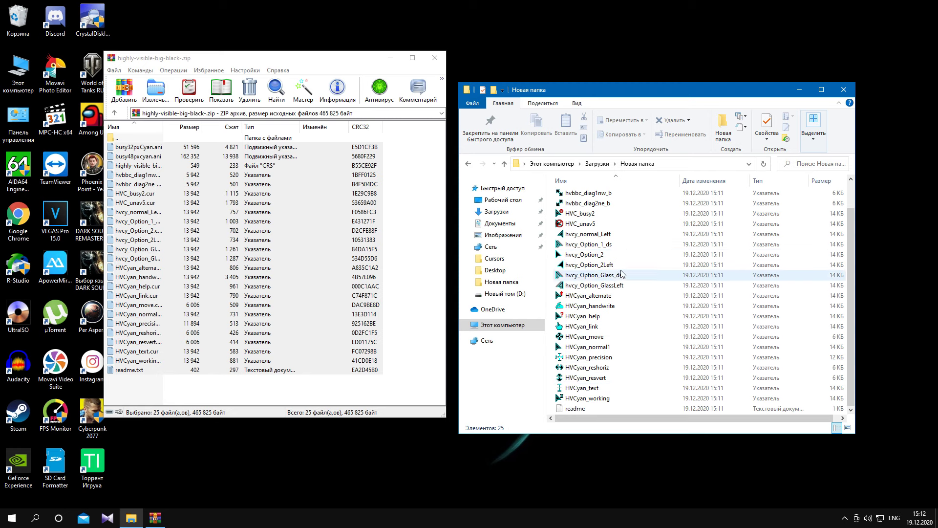
{"action": "scroll", "coordinate": [616, 267], "scroll_direction": "up", "scroll_amount": 1}
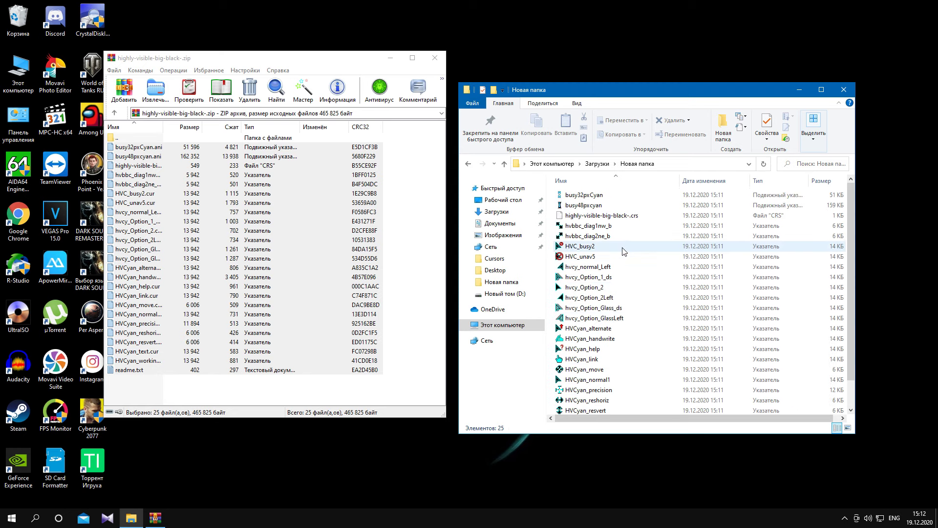
{"action": "left_click", "coordinate": [440, 58]}
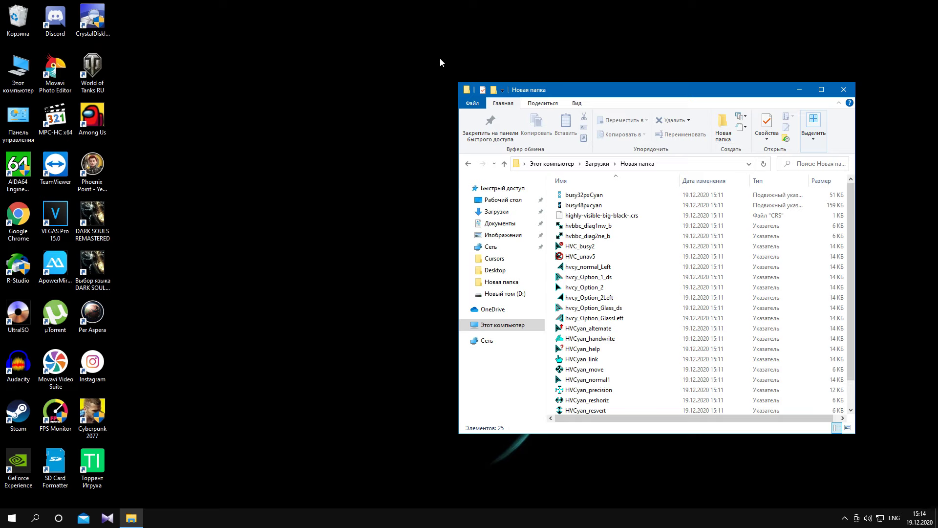
- Display the cursor files in Новая папка as medium icons (Обычные значки) and shrink the folder window
{"action": "right_click", "coordinate": [654, 254]}
{"action": "mouse_move", "coordinate": [720, 264]}
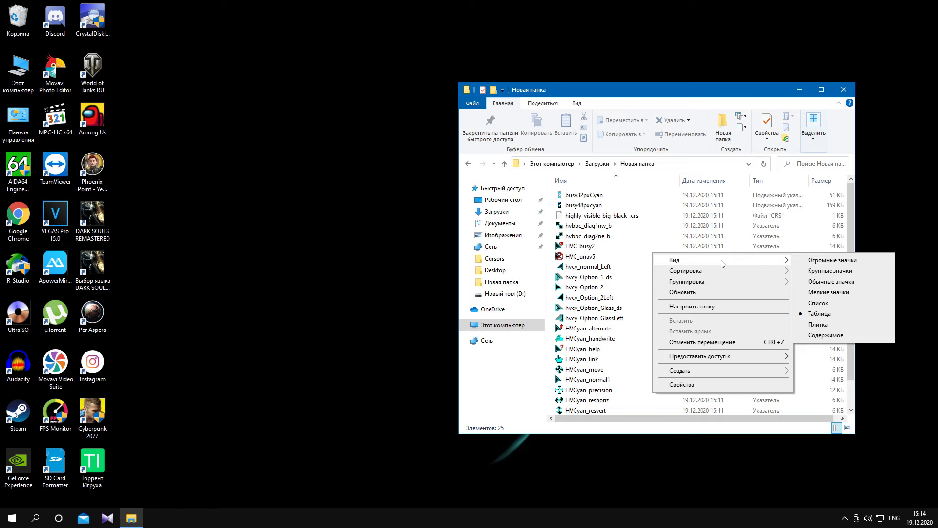
{"action": "left_click", "coordinate": [847, 285]}
{"action": "left_click_drag", "start_coordinate": [730, 434], "coordinate": [730, 387]}
{"action": "left_click_drag", "start_coordinate": [459, 367], "coordinate": [519, 368]}
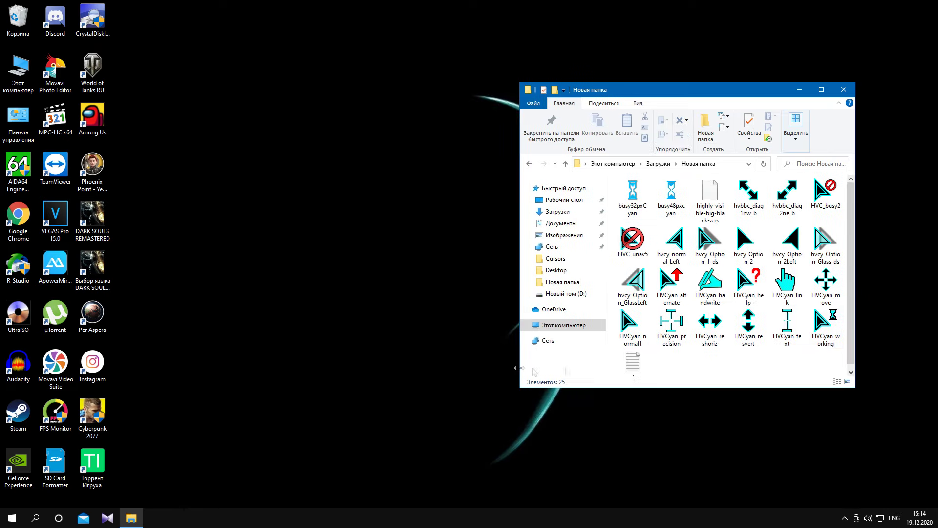
- Move the Новая папка window aside and open the Указатель мыши page of the Специальные возможности settings, placed beside the folder
{"action": "left_click_drag", "start_coordinate": [733, 93], "coordinate": [802, 97]}
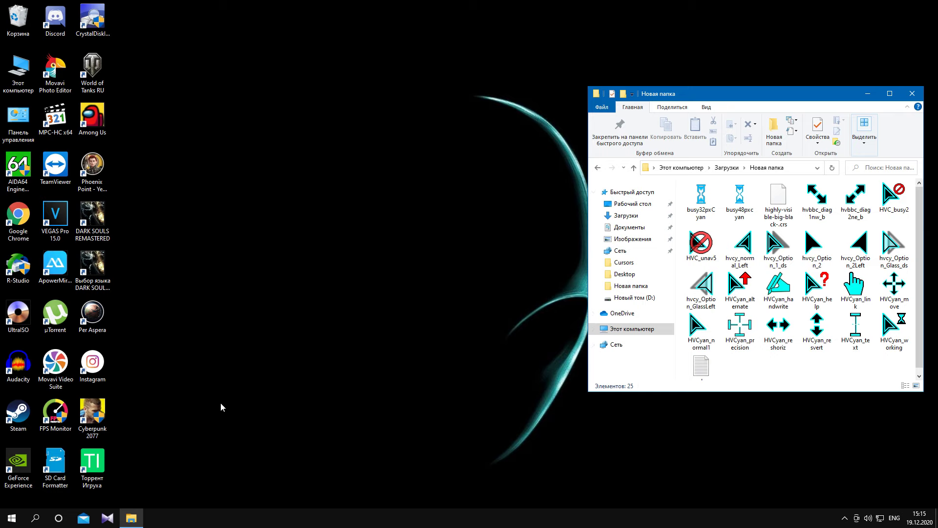
{"action": "left_click", "coordinate": [11, 517]}
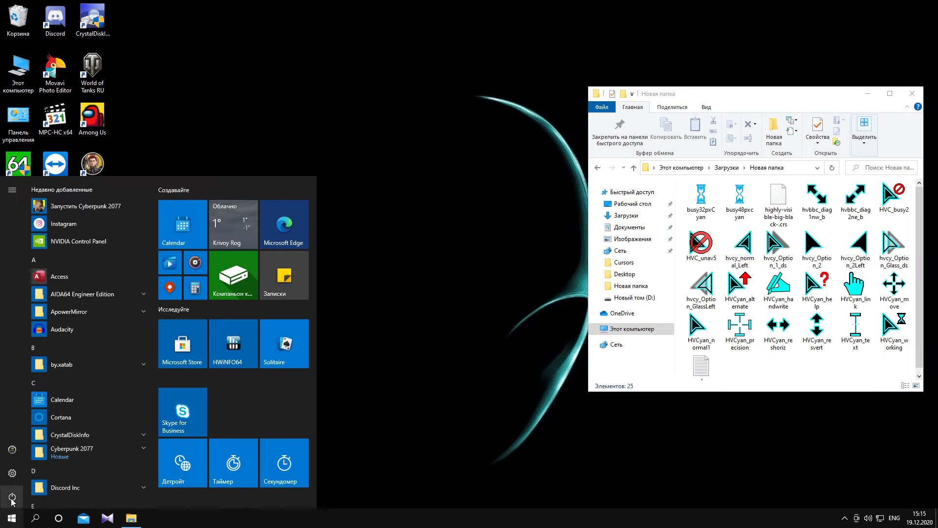
{"action": "mouse_move", "coordinate": [13, 479]}
{"action": "left_click", "coordinate": [62, 480]}
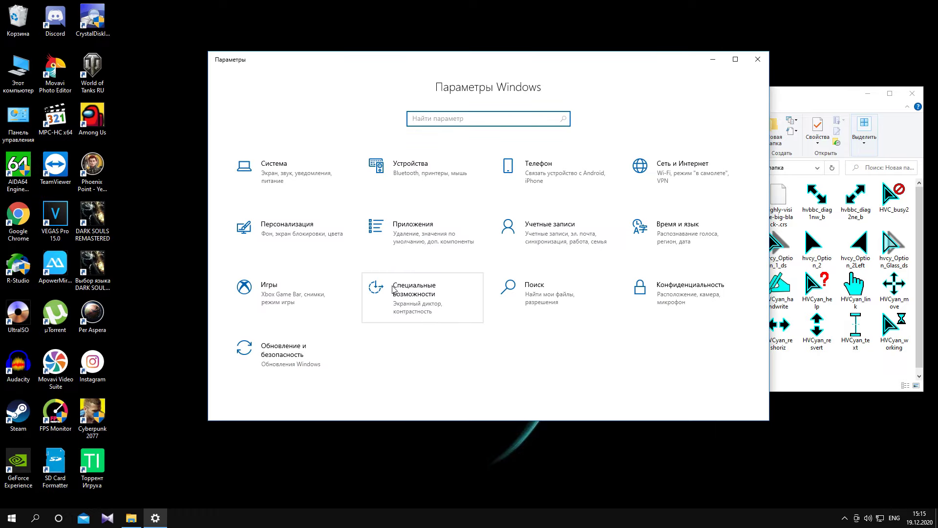
{"action": "left_click", "coordinate": [427, 297]}
{"action": "left_click_drag", "start_coordinate": [525, 61], "coordinate": [332, 64]}
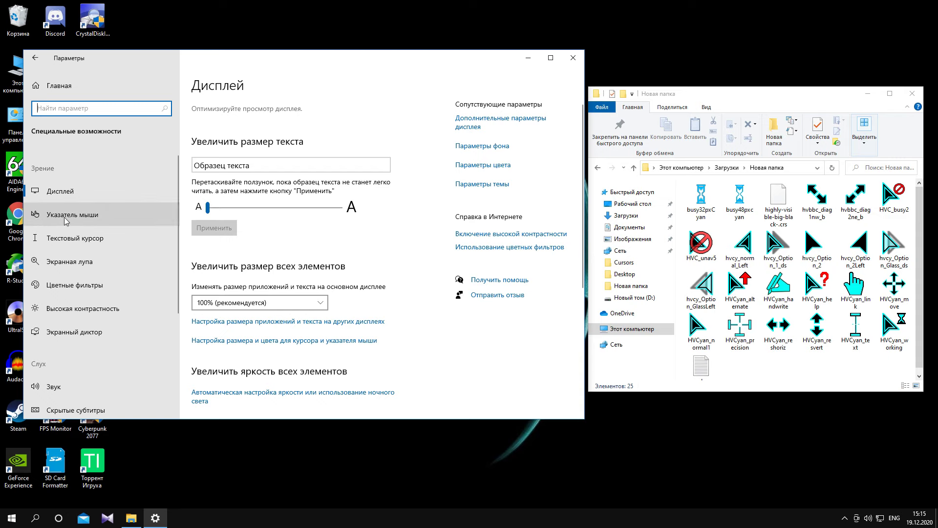
{"action": "left_click", "coordinate": [107, 218]}
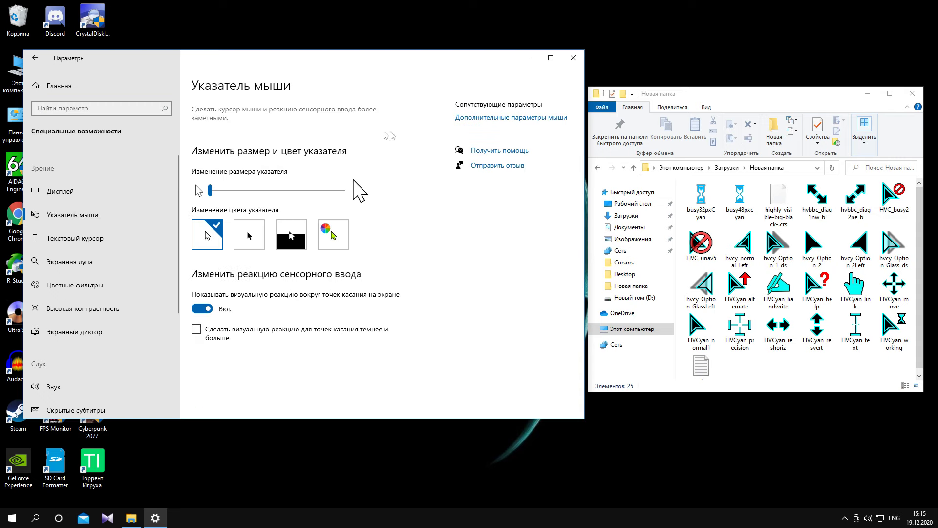
- Open the additional mouse properties (Дополнительные параметры мыши) and show the Указатели settings
{"action": "left_click", "coordinate": [510, 122]}
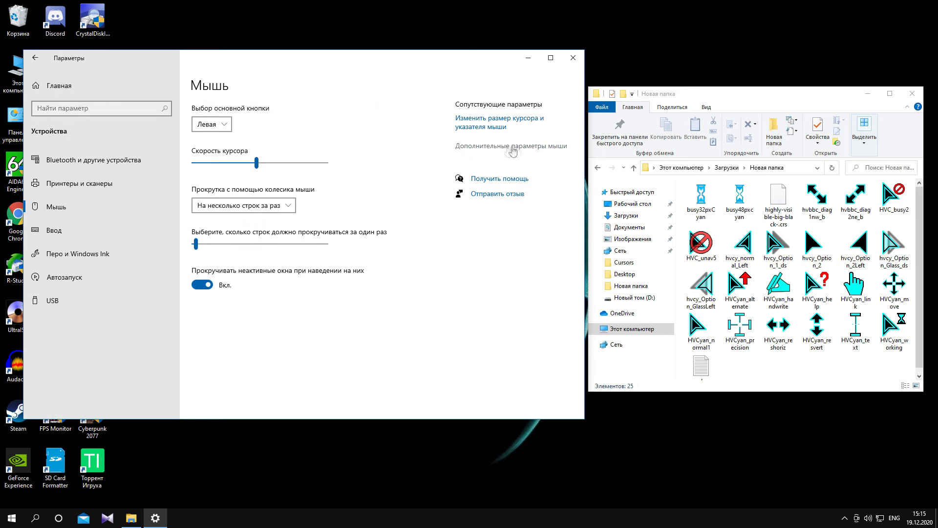
{"action": "left_click", "coordinate": [546, 147]}
{"action": "left_click_drag", "start_coordinate": [221, 127], "coordinate": [346, 136]}
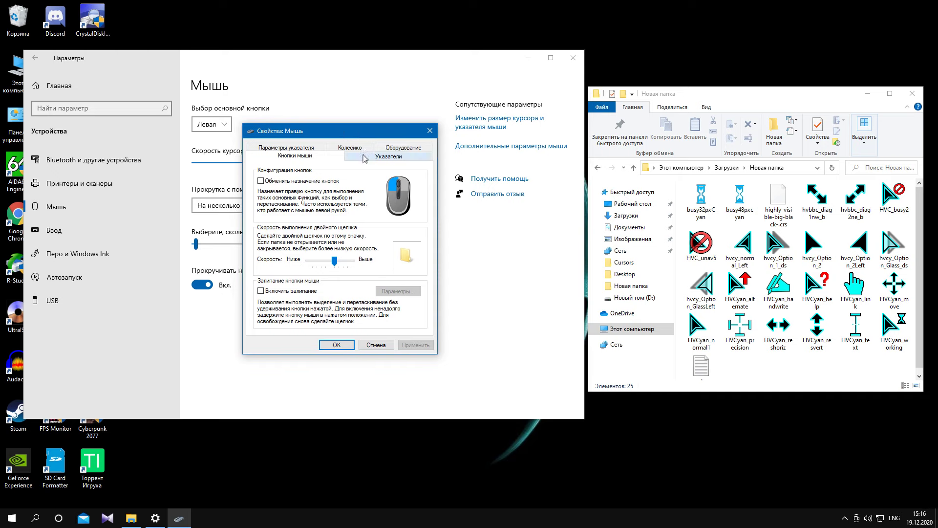
{"action": "left_click", "coordinate": [409, 161]}
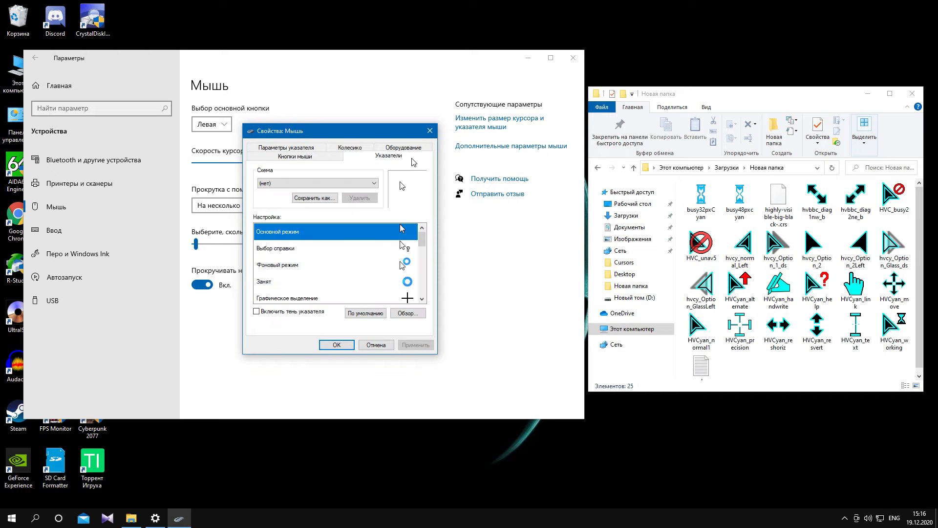
- Compare the pointer roles from Основной режим to Выбор ссылки with the matching cursor files in Новая папка
{"action": "mouse_move", "coordinate": [422, 239]}
{"action": "left_mouse_down"}
{"action": "mouse_move", "coordinate": [420, 292]}
{"action": "mouse_move", "coordinate": [423, 241]}
{"action": "left_mouse_up"}
{"action": "left_click", "coordinate": [703, 331]}
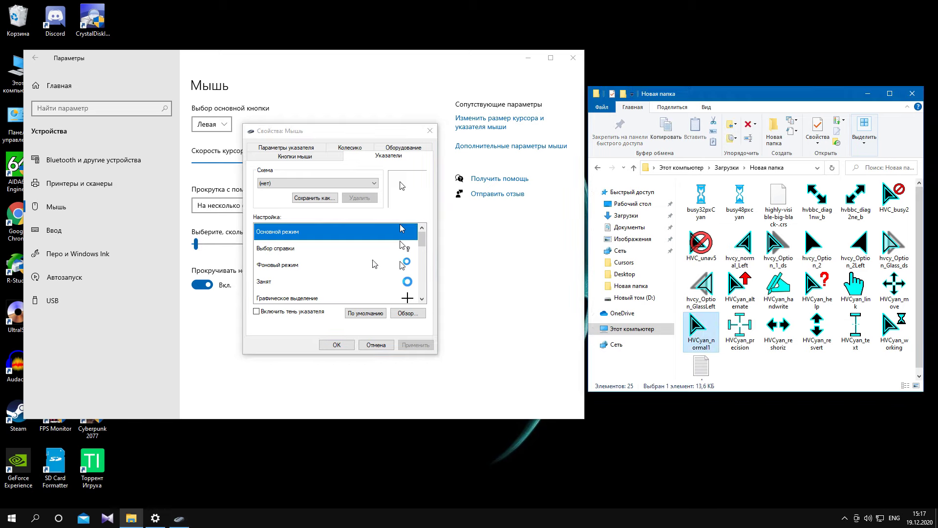
{"action": "left_click", "coordinate": [320, 266]}
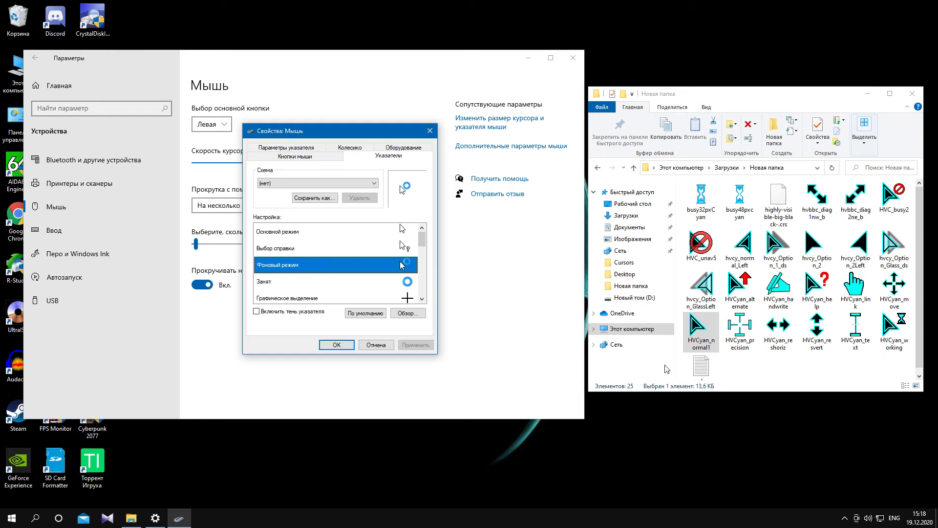
{"action": "left_click", "coordinate": [895, 338]}
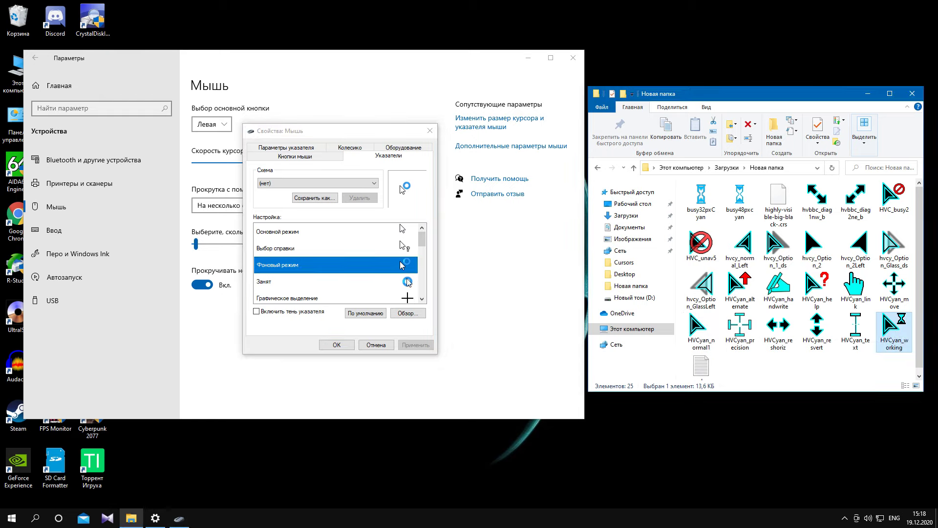
{"action": "left_click", "coordinate": [369, 286]}
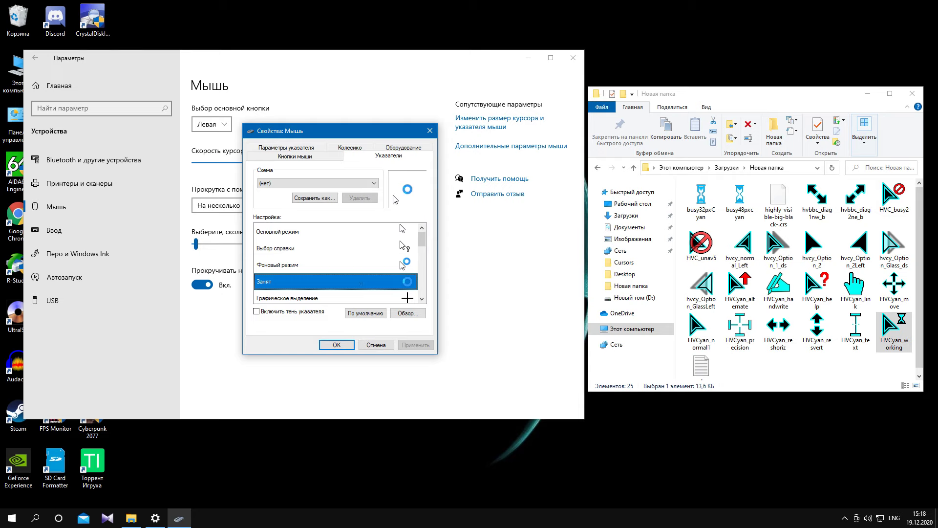
{"action": "left_click", "coordinate": [707, 196]}
{"action": "left_click_drag", "start_coordinate": [422, 239], "coordinate": [423, 259]}
{"action": "left_click", "coordinate": [266, 251]}
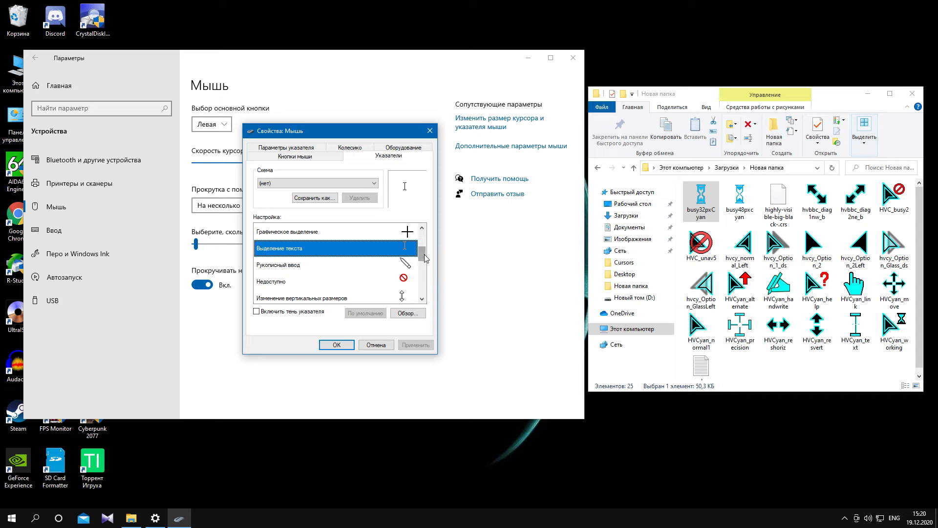
{"action": "left_click_drag", "start_coordinate": [423, 256], "coordinate": [424, 266]}
{"action": "left_click", "coordinate": [379, 265]}
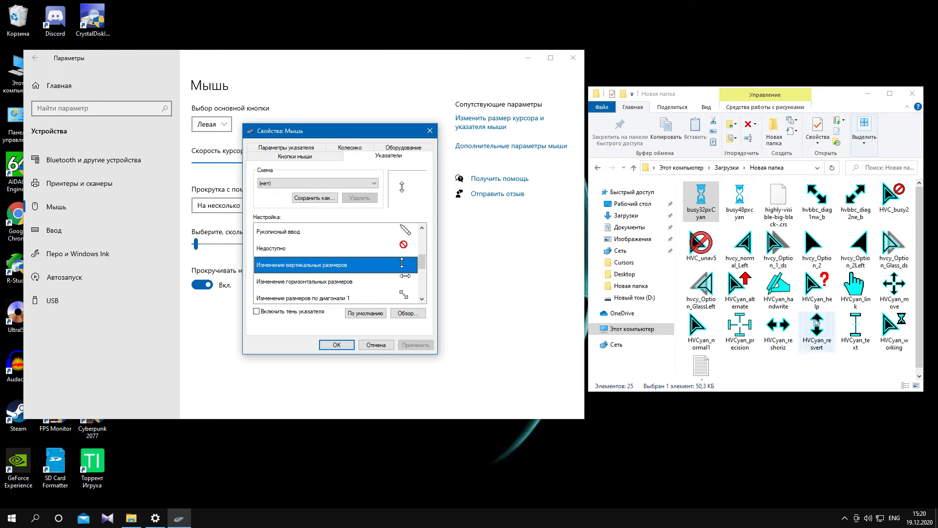
{"action": "left_click", "coordinate": [412, 282]}
{"action": "left_click", "coordinate": [367, 299]}
{"action": "left_click", "coordinate": [375, 297]}
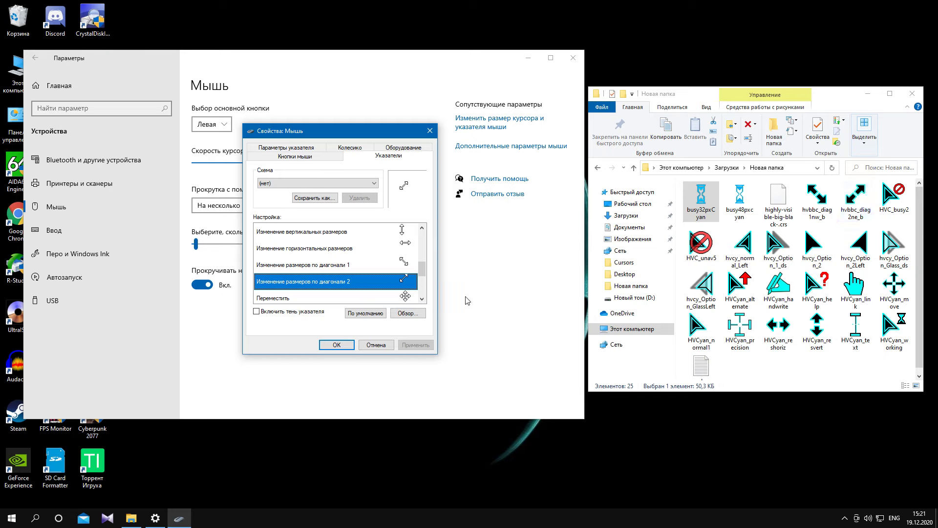
{"action": "left_click_drag", "start_coordinate": [423, 269], "coordinate": [422, 283]}
{"action": "left_click", "coordinate": [336, 265]}
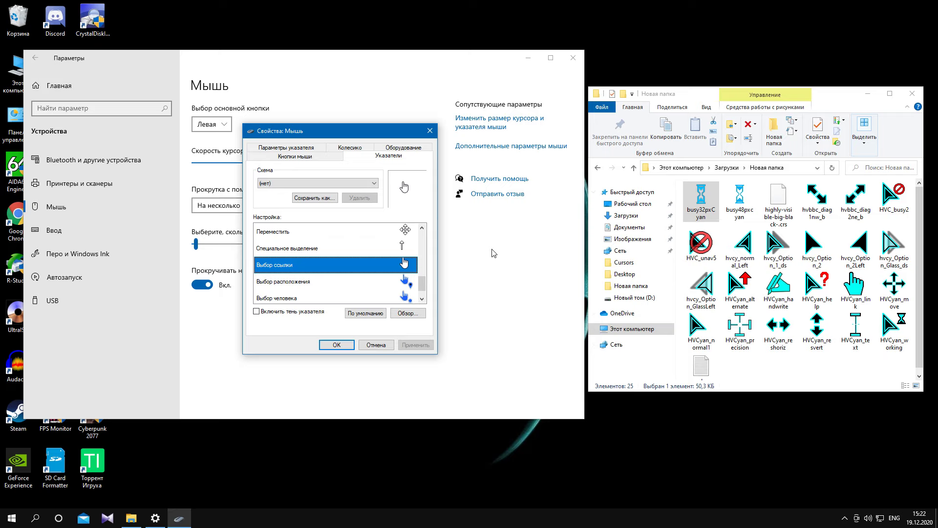
- Start choosing a cursor file for Основной режим and browse to Новая папка in Загрузки
{"action": "left_click_drag", "start_coordinate": [424, 284], "coordinate": [423, 237]}
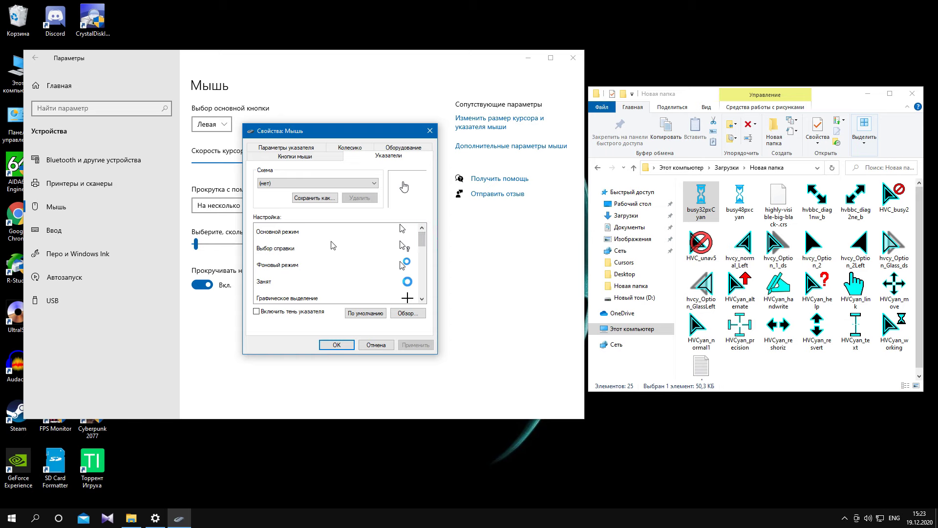
{"action": "left_click", "coordinate": [277, 232]}
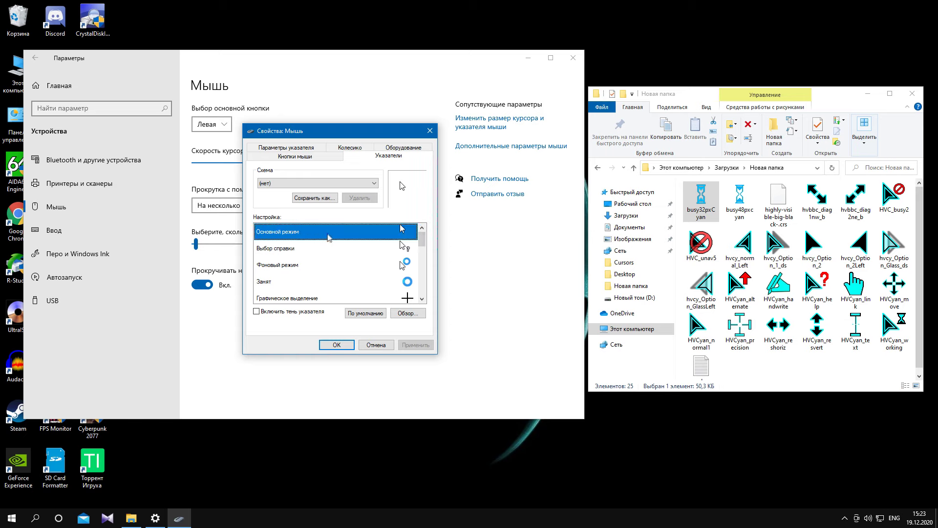
{"action": "double_click", "coordinate": [328, 235]}
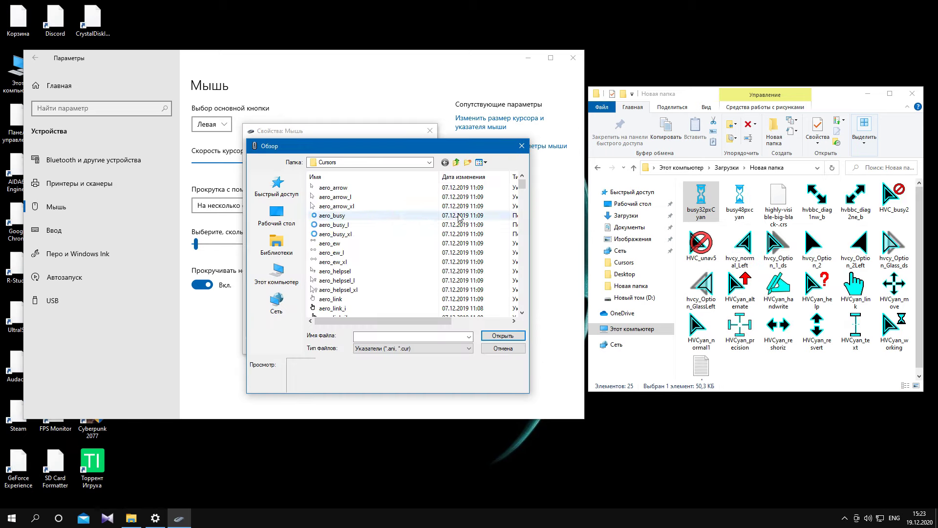
{"action": "mouse_move", "coordinate": [522, 185]}
{"action": "left_mouse_down"}
{"action": "mouse_move", "coordinate": [518, 252]}
{"action": "mouse_move", "coordinate": [514, 176]}
{"action": "left_mouse_up"}
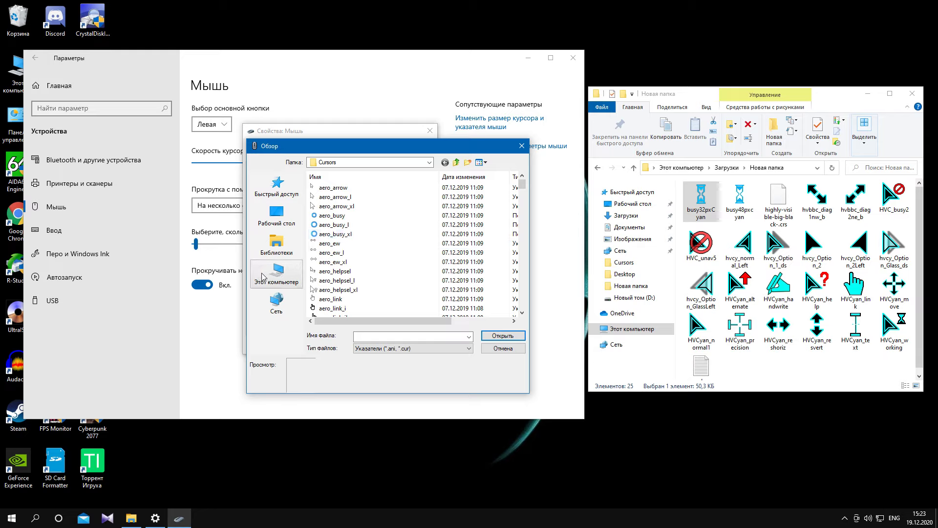
{"action": "left_click", "coordinate": [288, 282]}
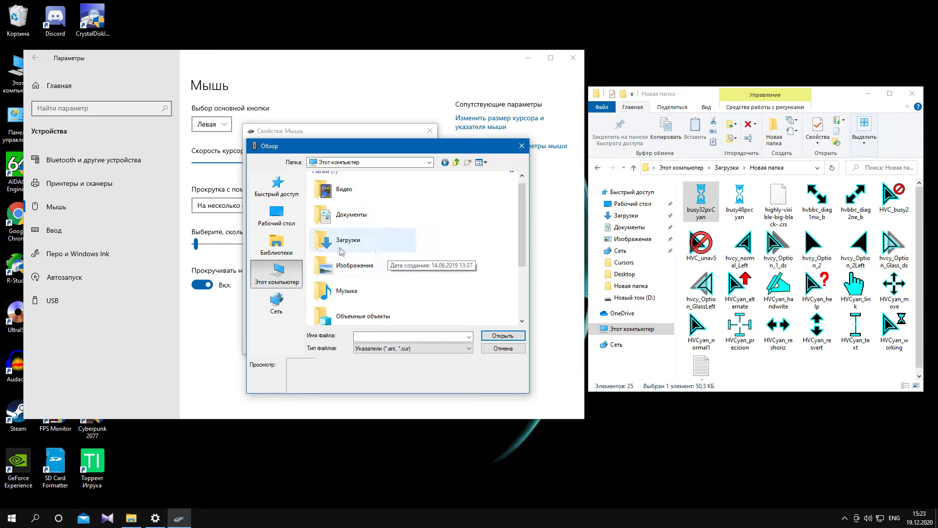
{"action": "left_click", "coordinate": [363, 244]}
{"action": "double_click", "coordinate": [363, 244]}
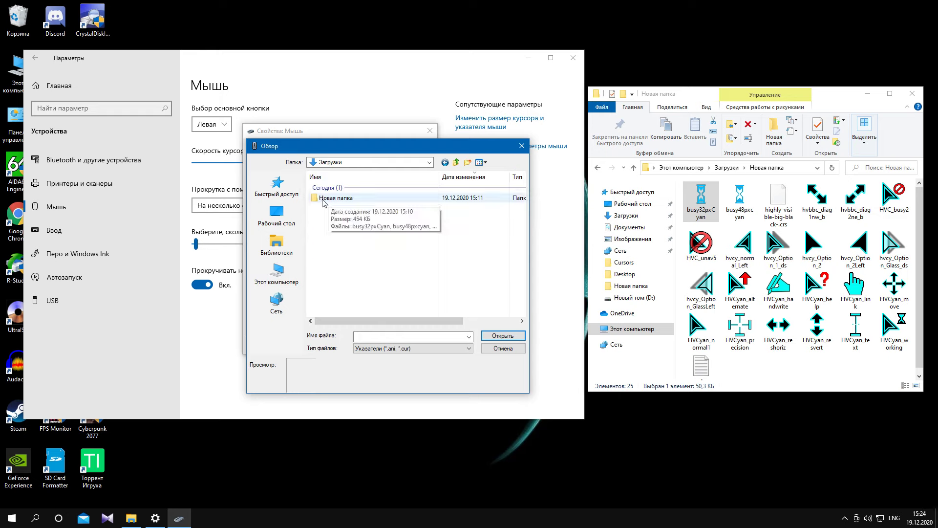
{"action": "double_click", "coordinate": [352, 201]}
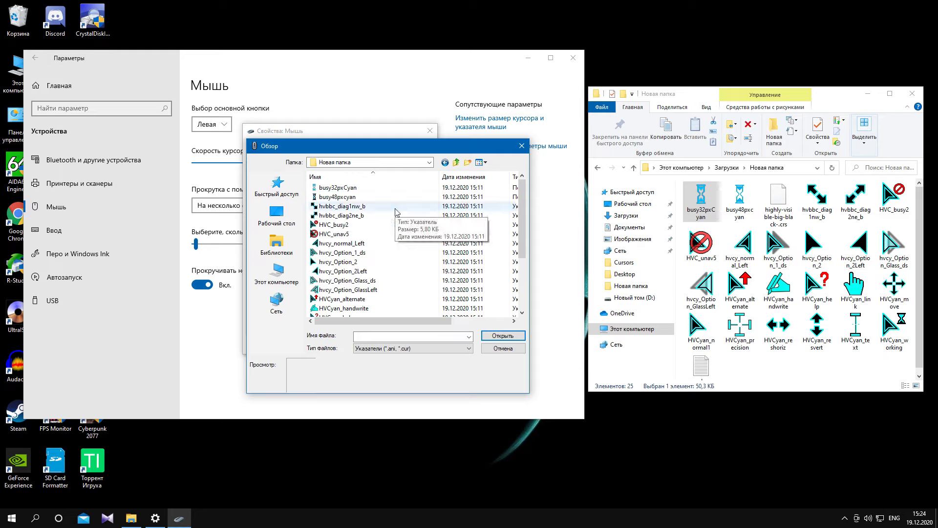
- Display the cursor files in the Обзор dialog as medium icons (Обычные значки)
{"action": "right_click", "coordinate": [385, 252]}
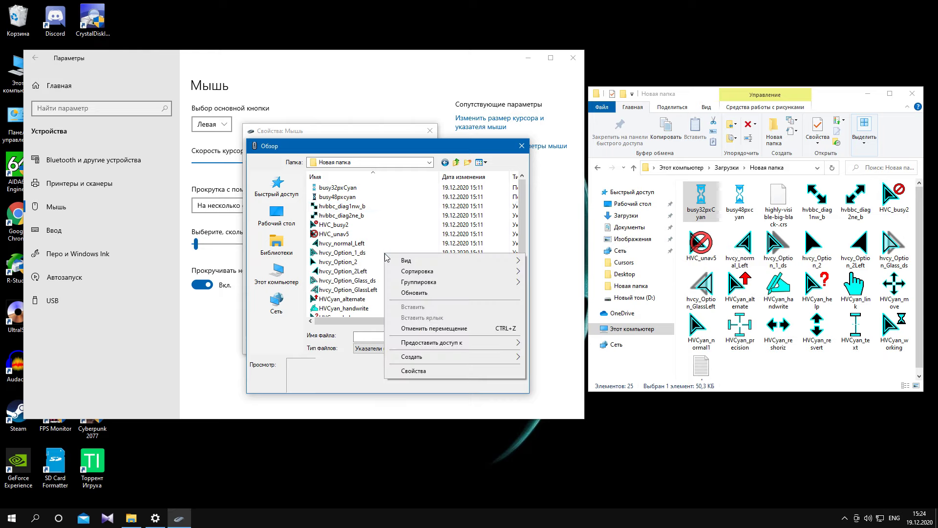
{"action": "mouse_move", "coordinate": [413, 260]}
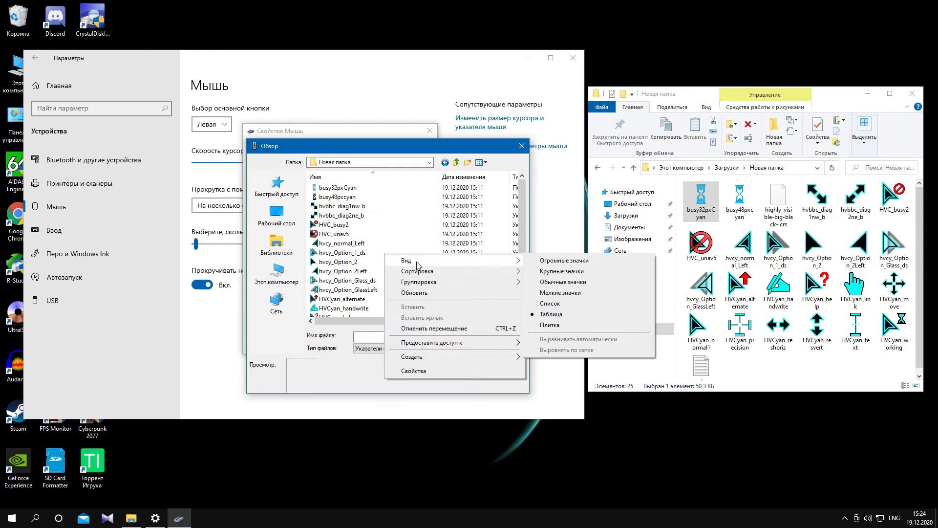
{"action": "left_click", "coordinate": [550, 285]}
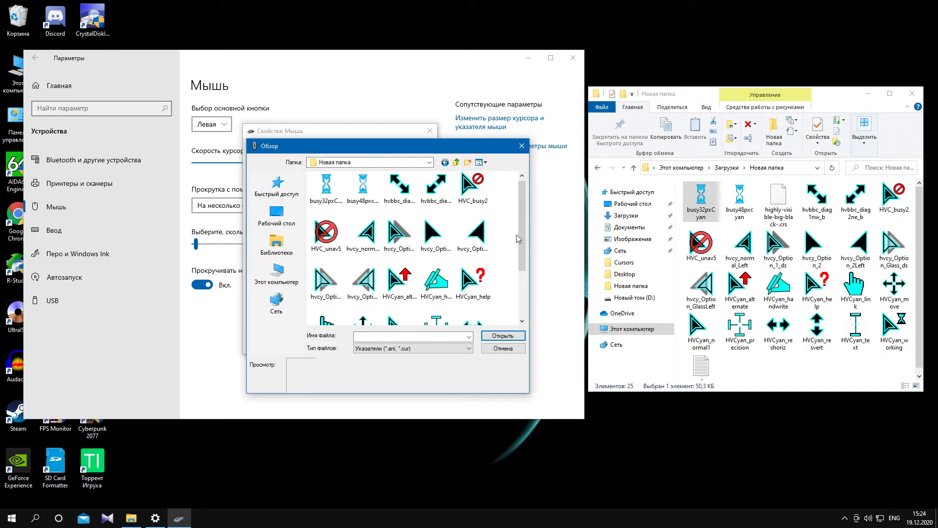
- Assign the HVCyan_normal1 cursor to Основной режим and apply the change
{"action": "scroll", "coordinate": [518, 239], "scroll_direction": "down", "scroll_amount": 3}
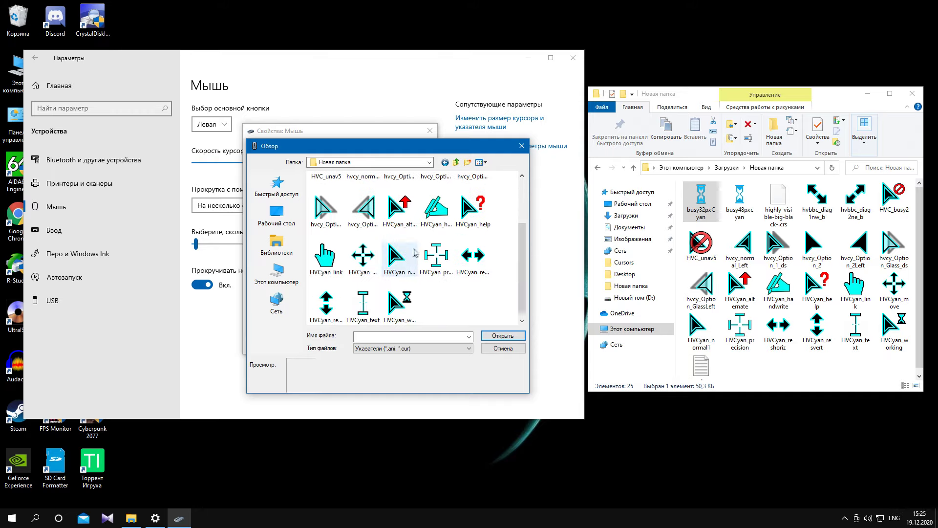
{"action": "left_click", "coordinate": [415, 252]}
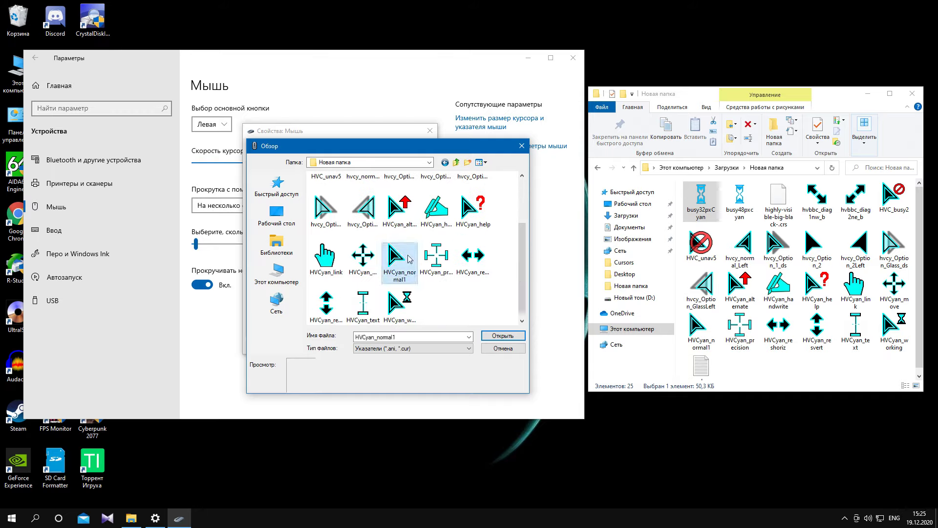
{"action": "left_click", "coordinate": [514, 338]}
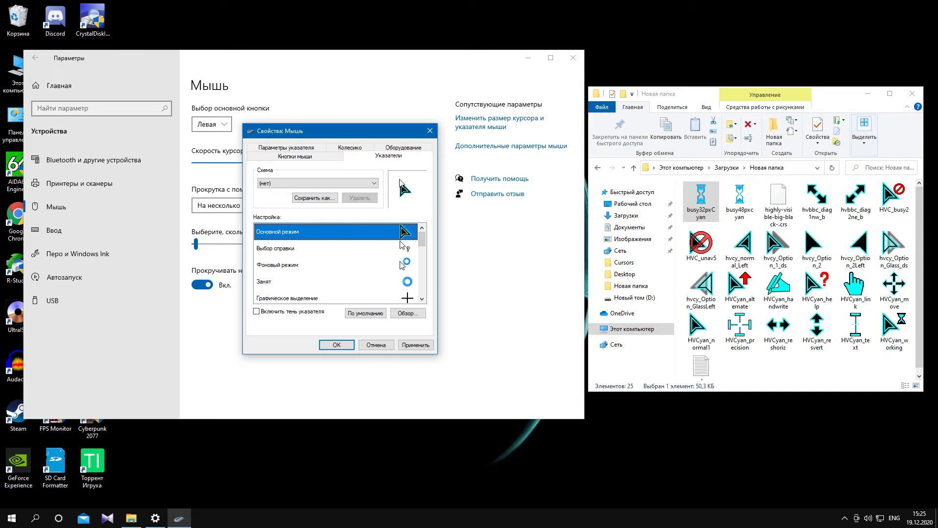
{"action": "left_click", "coordinate": [412, 344]}
- Assign the HVCyan_link cursor from Новая папка to the Выбор ссылки pointer role
{"action": "left_click_drag", "start_coordinate": [423, 239], "coordinate": [425, 293]}
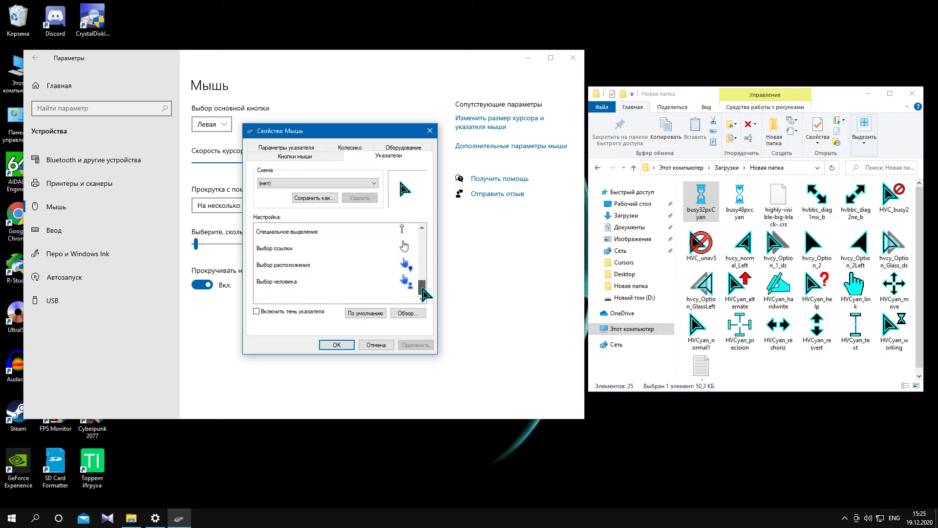
{"action": "left_click", "coordinate": [401, 250]}
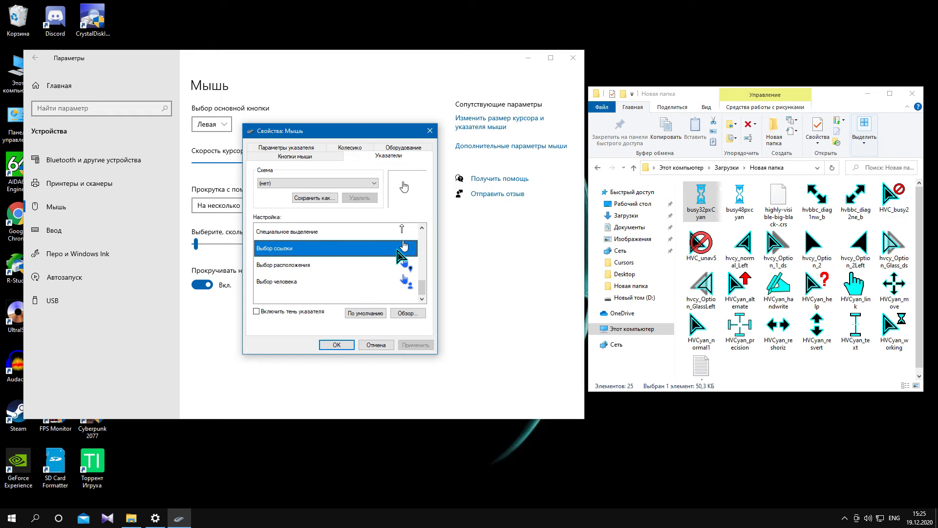
{"action": "double_click", "coordinate": [356, 254]}
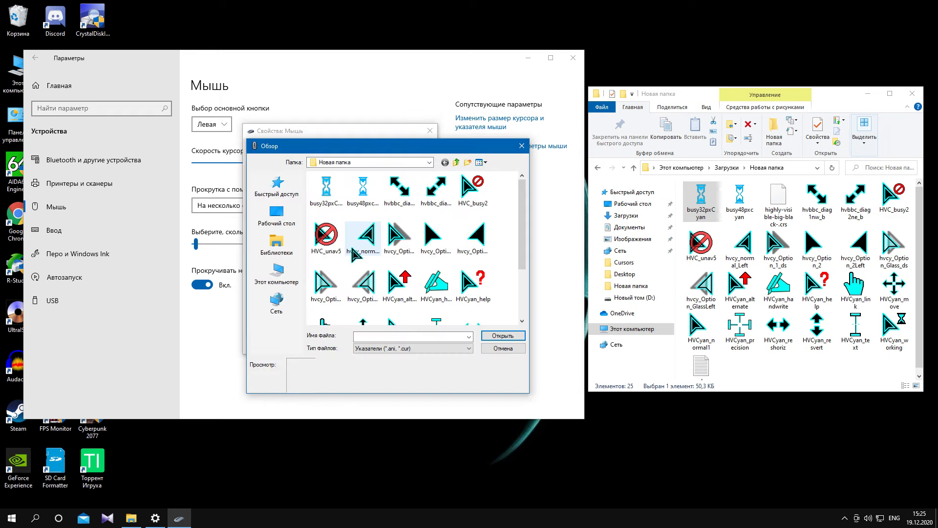
{"action": "scroll", "coordinate": [521, 230], "scroll_direction": "down", "scroll_amount": 2}
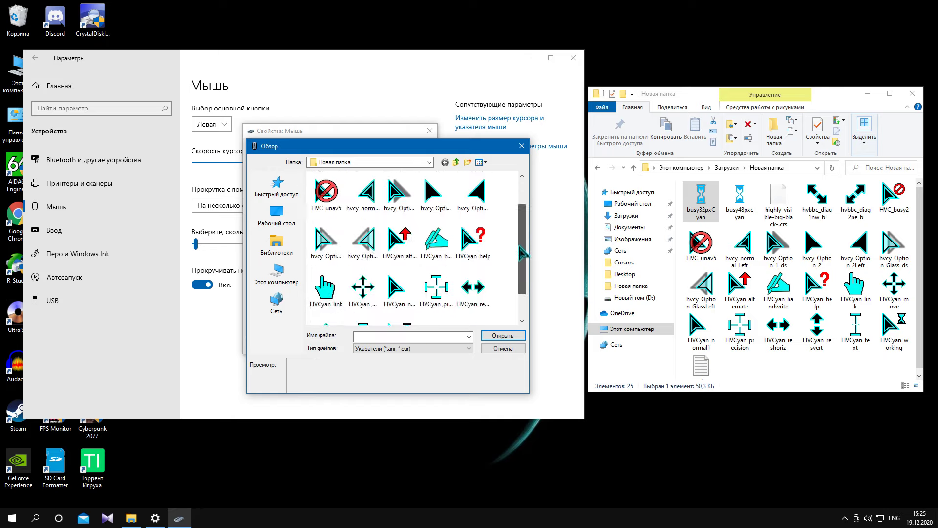
{"action": "left_click", "coordinate": [335, 256]}
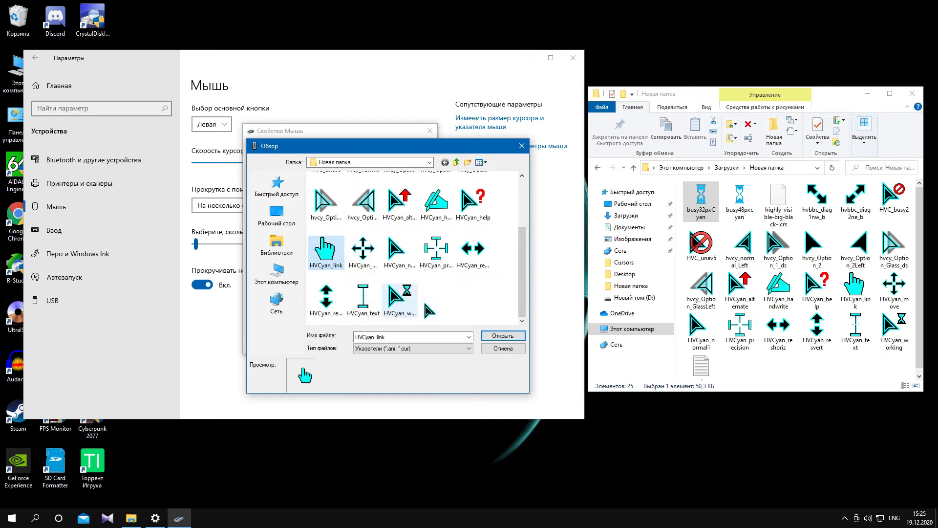
{"action": "left_click", "coordinate": [505, 336]}
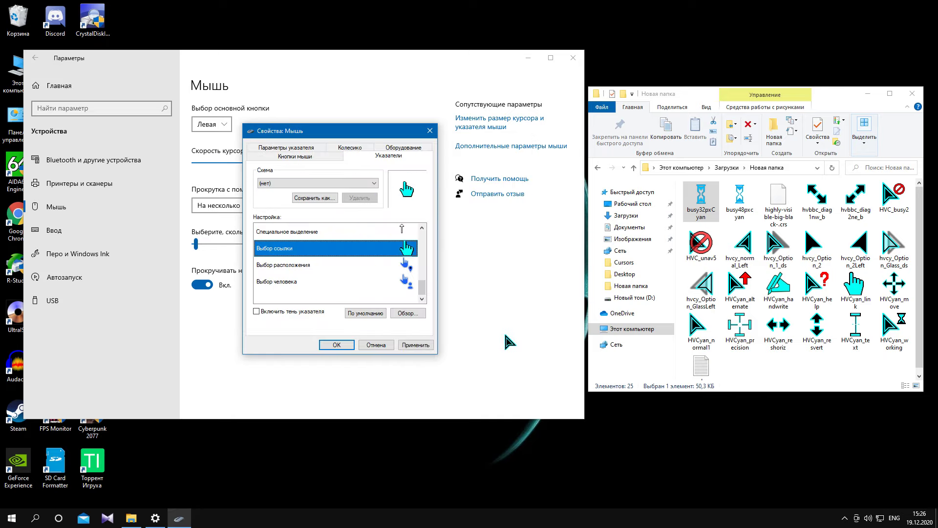
- Apply the Выбор ссылки pointer change and copy all the files in Новая папка
{"action": "left_click", "coordinate": [418, 344]}
{"action": "left_click_drag", "start_coordinate": [908, 372], "coordinate": [682, 165]}
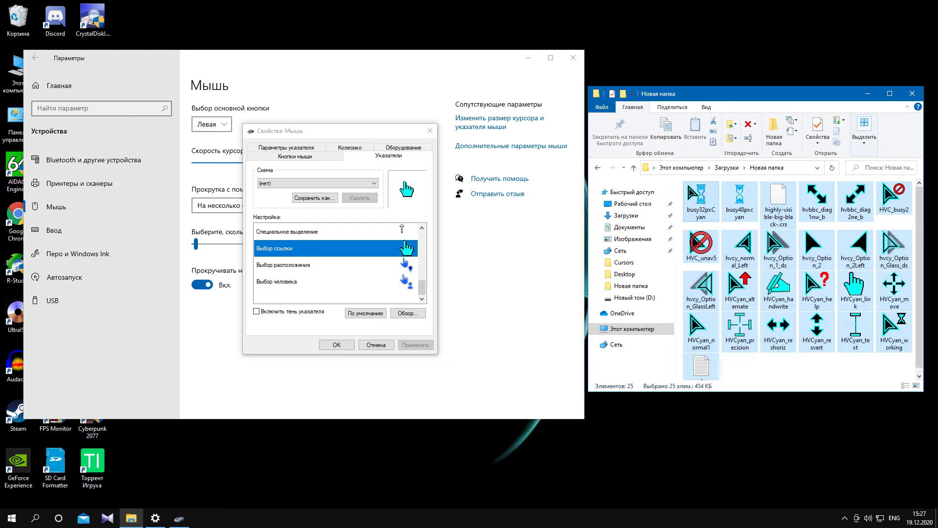
{"action": "right_click", "coordinate": [727, 239]}
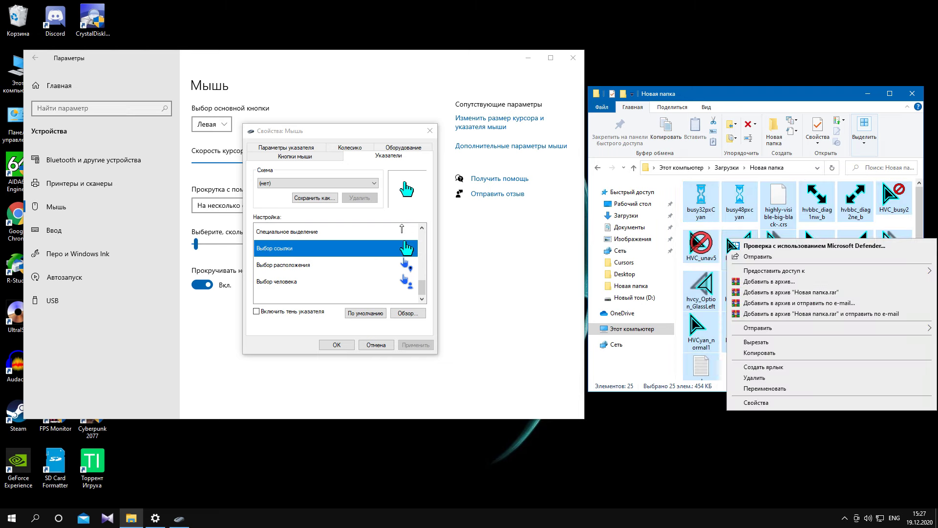
{"action": "left_click", "coordinate": [776, 354]}
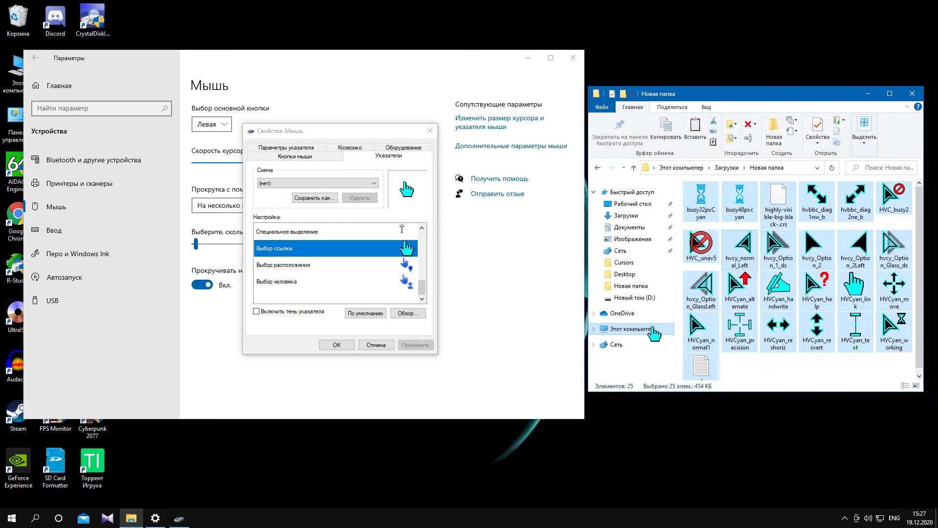
- Collapse the Папки group in Этот компьютер and open the Windows folder on Локальный диск (C:)
{"action": "left_click", "coordinate": [654, 328]}
{"action": "left_click", "coordinate": [683, 187]}
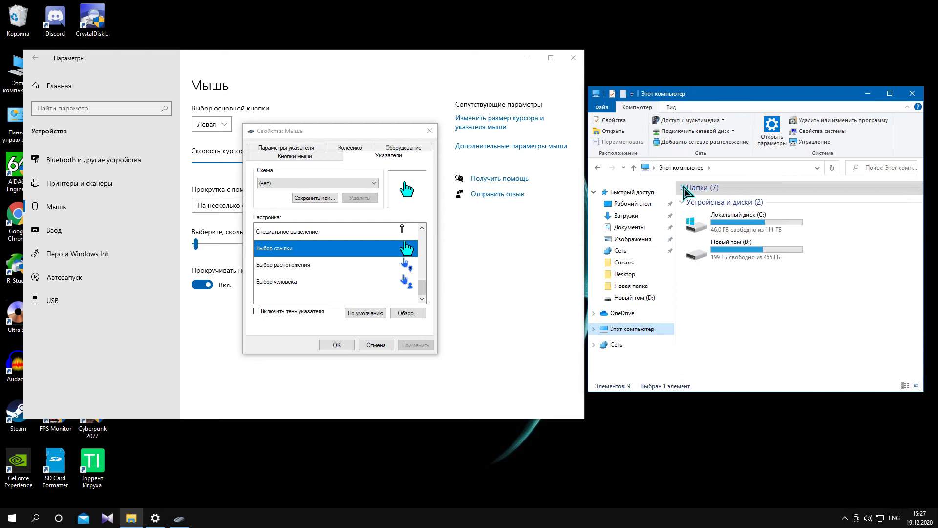
{"action": "left_click", "coordinate": [782, 222]}
{"action": "double_click", "coordinate": [782, 218]}
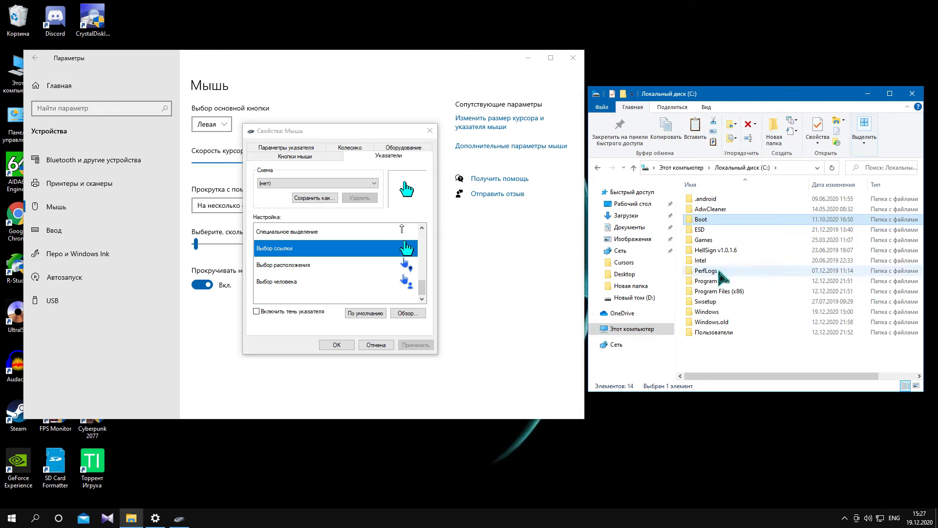
{"action": "double_click", "coordinate": [718, 313]}
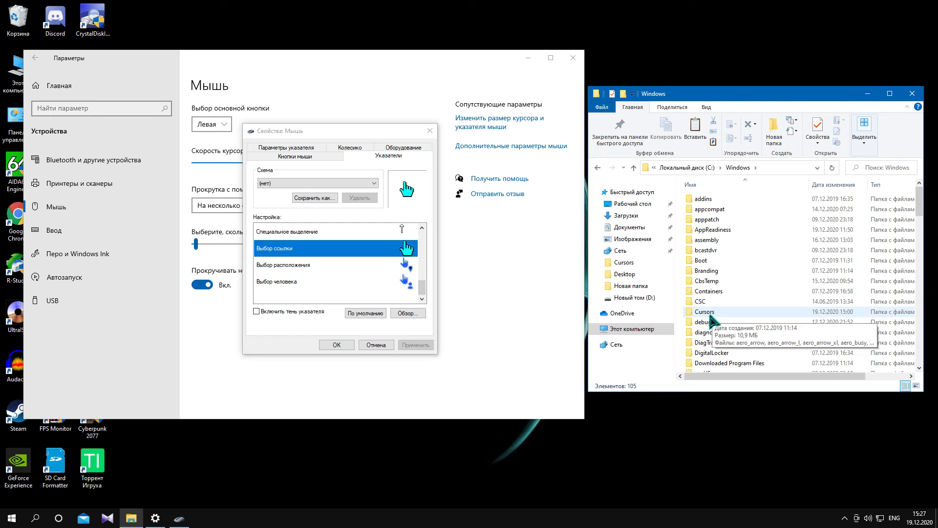
- Paste the copied cursor files into the Cursors folder, granting administrator permission for all current items
{"action": "left_click", "coordinate": [718, 313]}
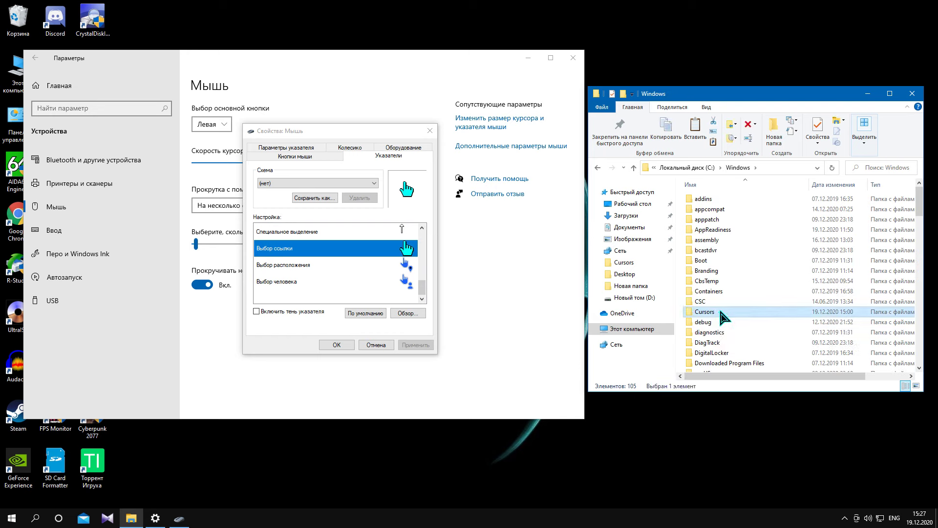
{"action": "right_click", "coordinate": [719, 311]}
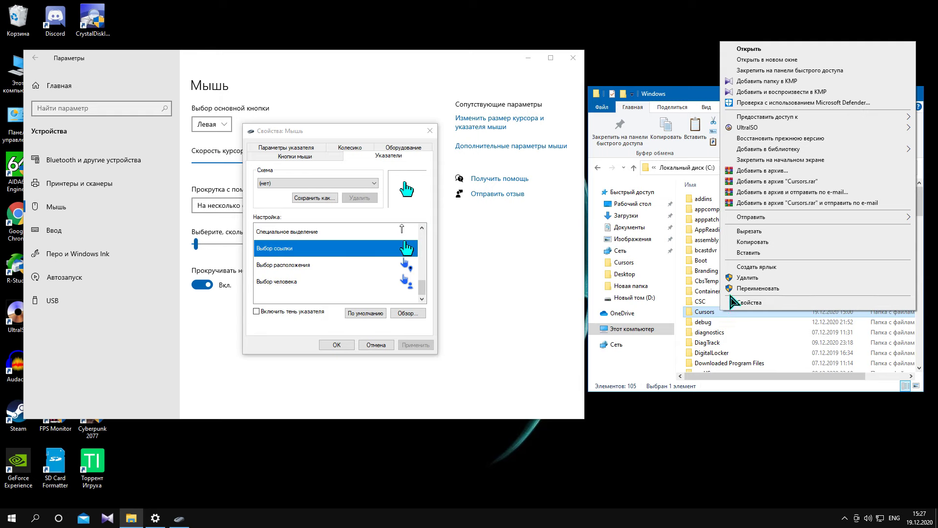
{"action": "left_click", "coordinate": [763, 252]}
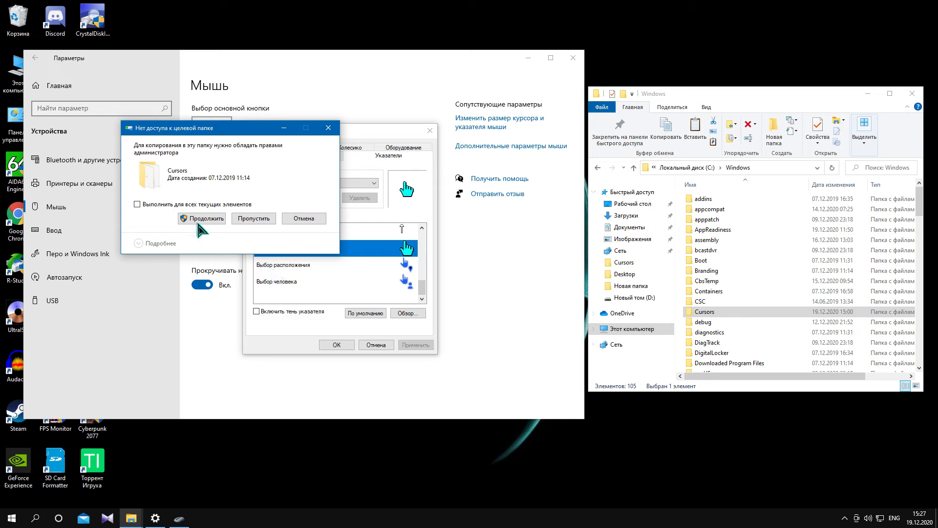
{"action": "left_click", "coordinate": [135, 203]}
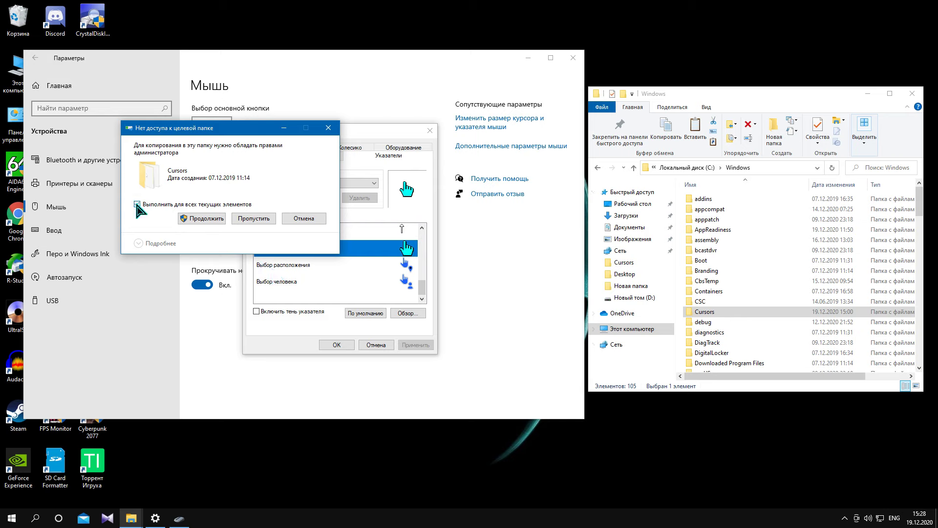
{"action": "left_click", "coordinate": [205, 218]}
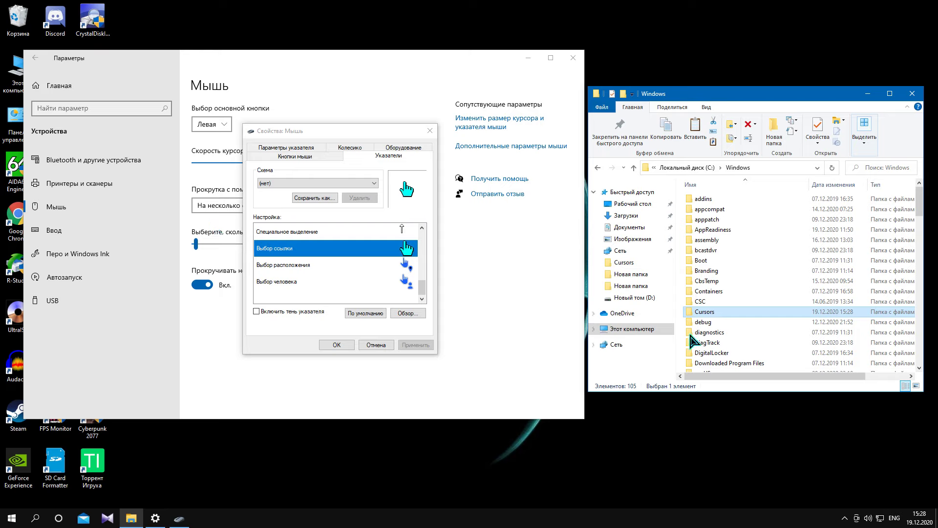
- Check the Cursors folder for the pasted HVCyan files and close the folder window
{"action": "double_click", "coordinate": [718, 312]}
{"action": "scroll", "coordinate": [716, 317], "scroll_direction": "down", "scroll_amount": 20}
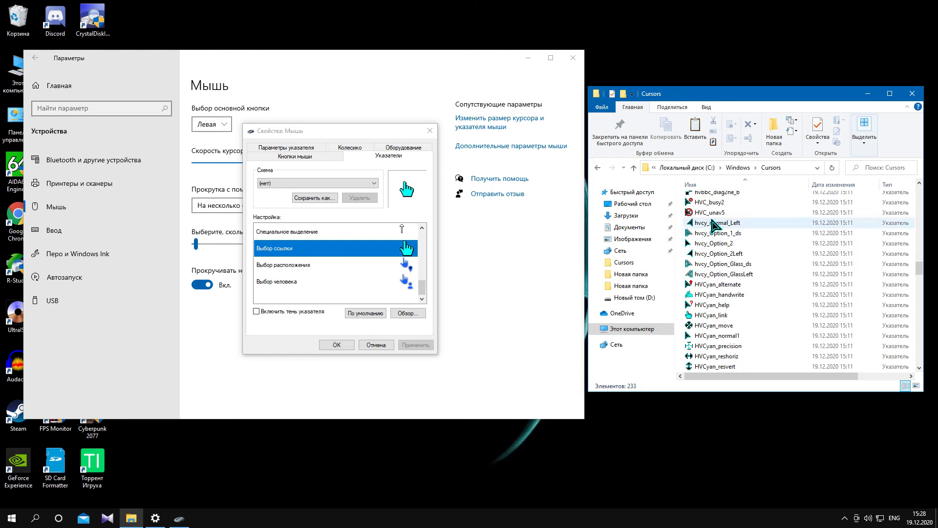
{"action": "left_click", "coordinate": [911, 94]}
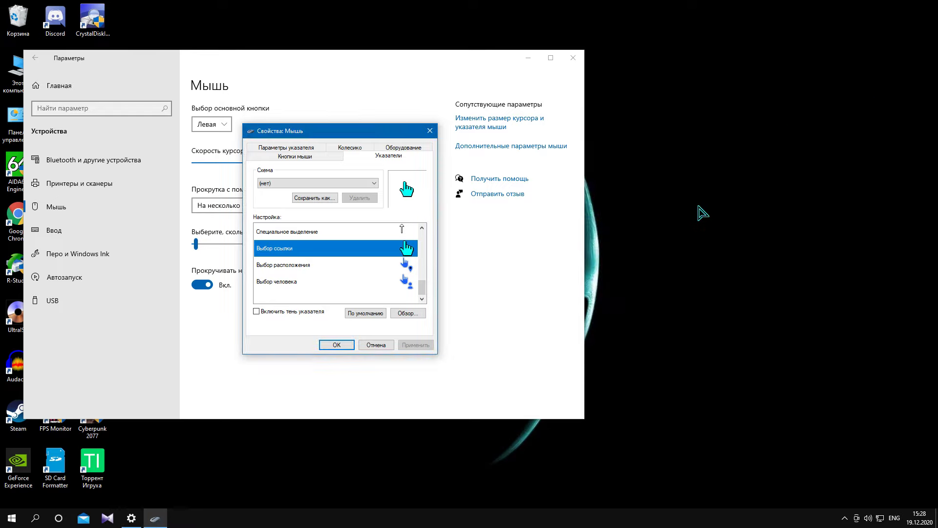
- Reset the Основной режим pointer to its default cursor and apply the change
{"action": "left_click_drag", "start_coordinate": [422, 289], "coordinate": [426, 237]}
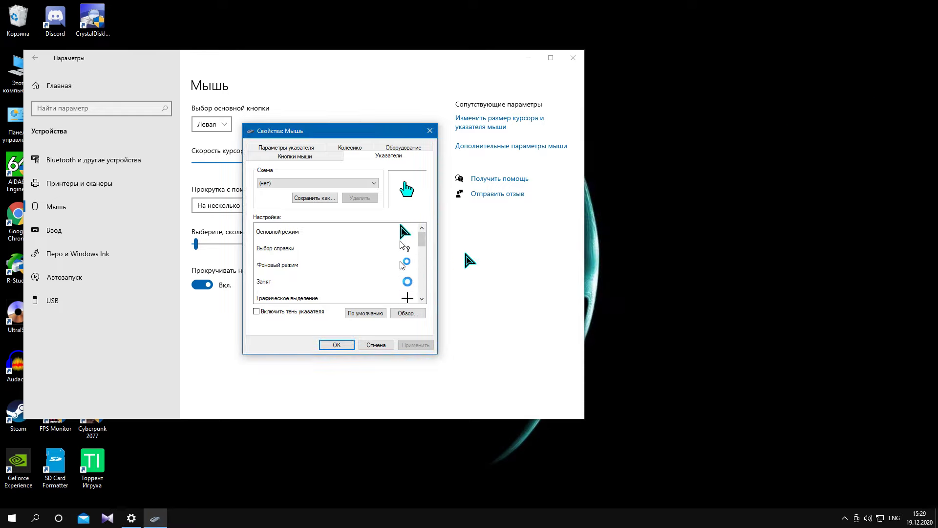
{"action": "left_click", "coordinate": [404, 236]}
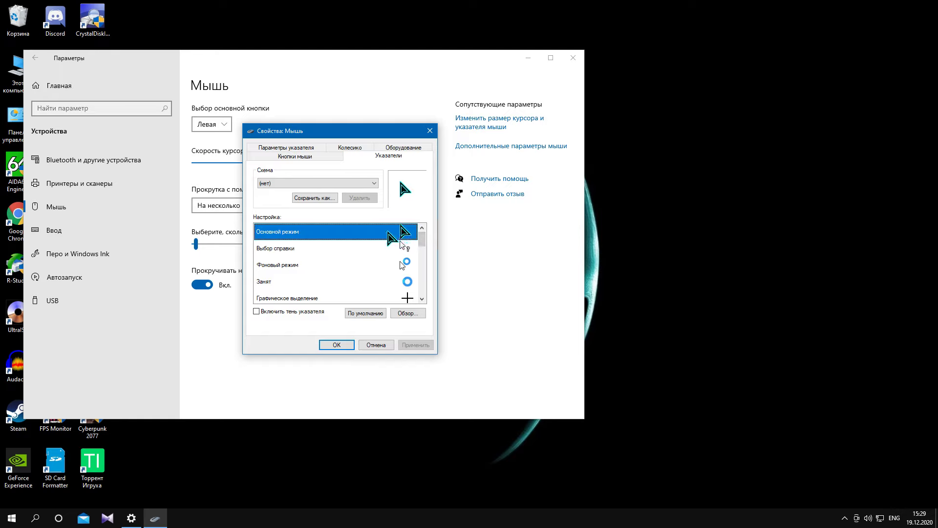
{"action": "left_click", "coordinate": [375, 315]}
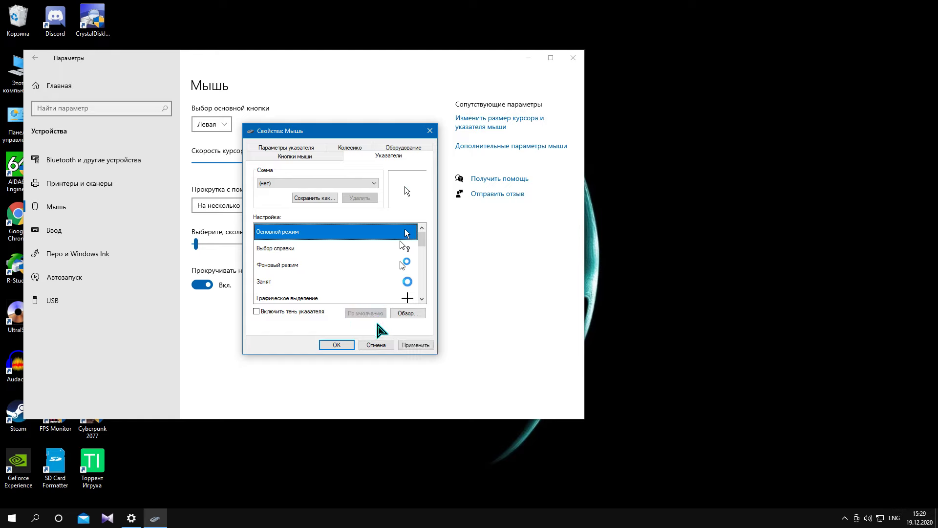
{"action": "left_click", "coordinate": [414, 345]}
- Restore the default cursor for the Выбор ссылки pointer role and apply it
{"action": "left_click_drag", "start_coordinate": [423, 243], "coordinate": [423, 294]}
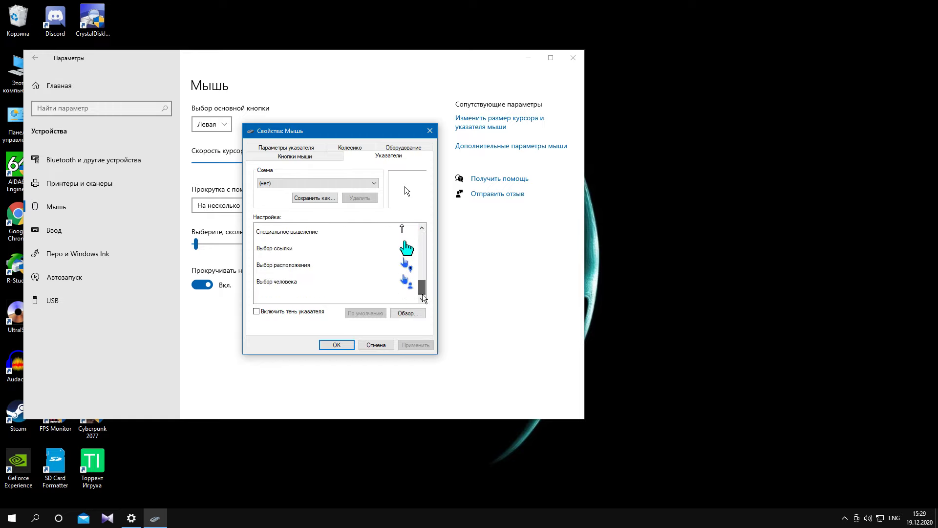
{"action": "left_click", "coordinate": [404, 250]}
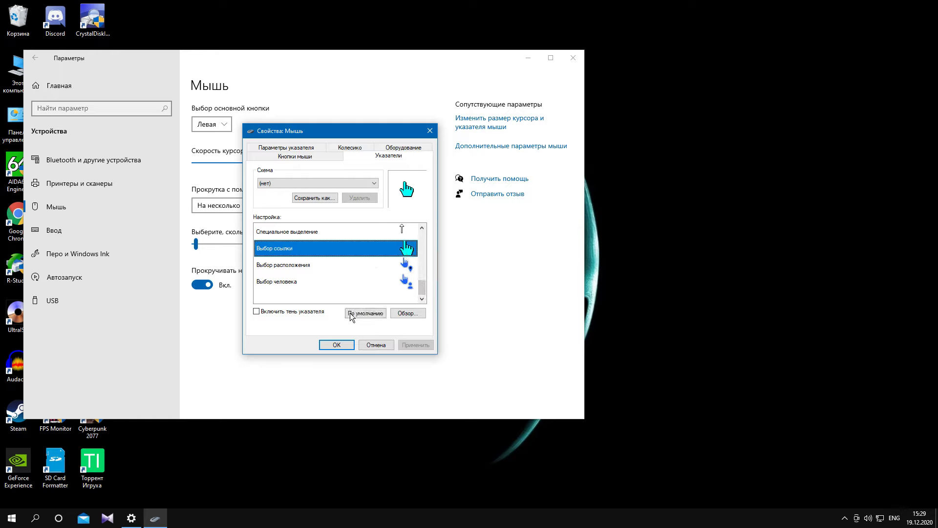
{"action": "left_click", "coordinate": [377, 315]}
{"action": "left_click", "coordinate": [414, 346]}
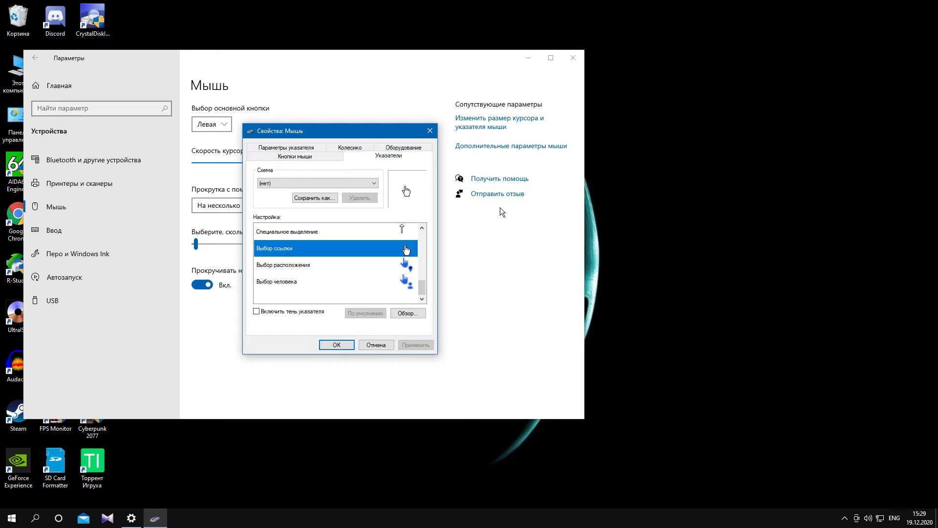